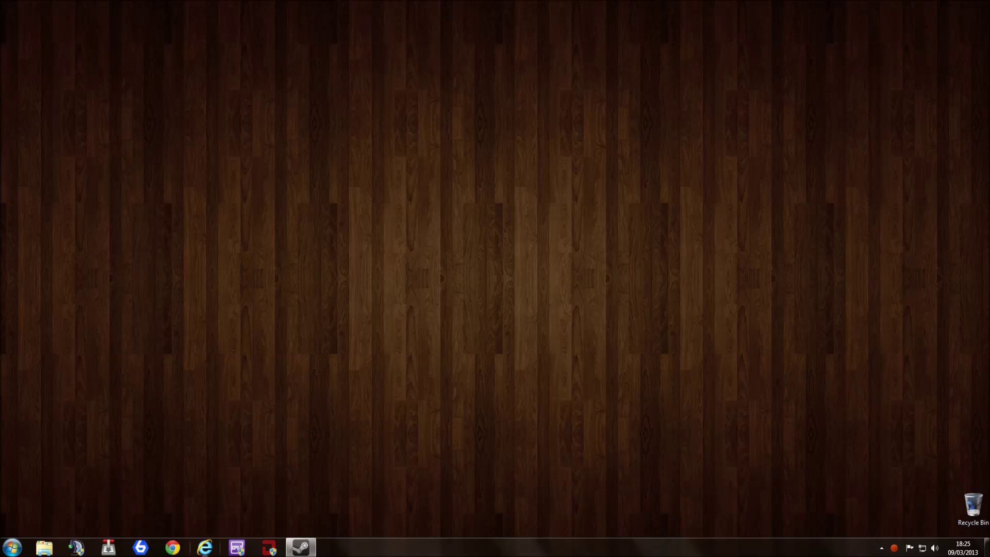
- Switch to Chrome, open YouTube from the Google home page, and close the spare Google tab
{"action": "left_click", "coordinate": [173, 547]}
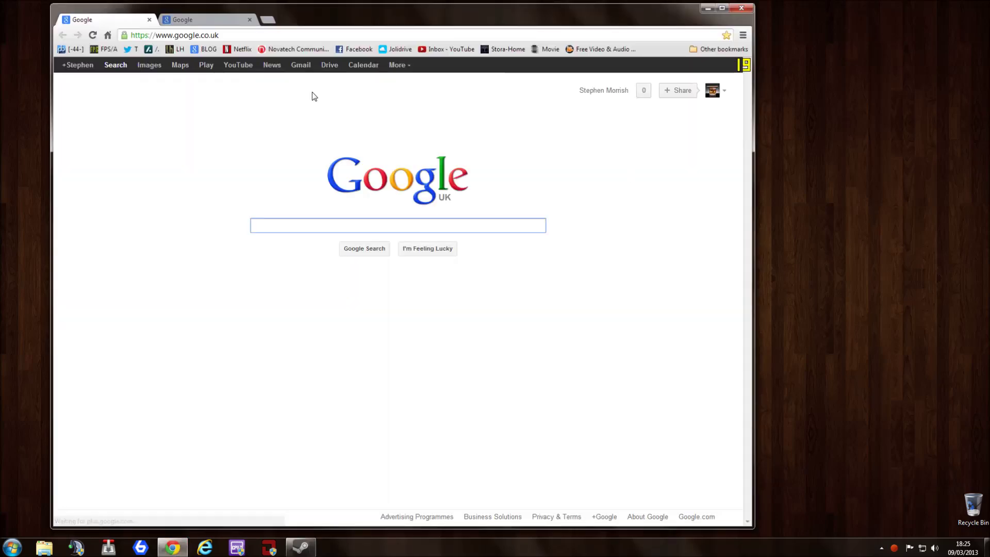
{"action": "left_click", "coordinate": [239, 68]}
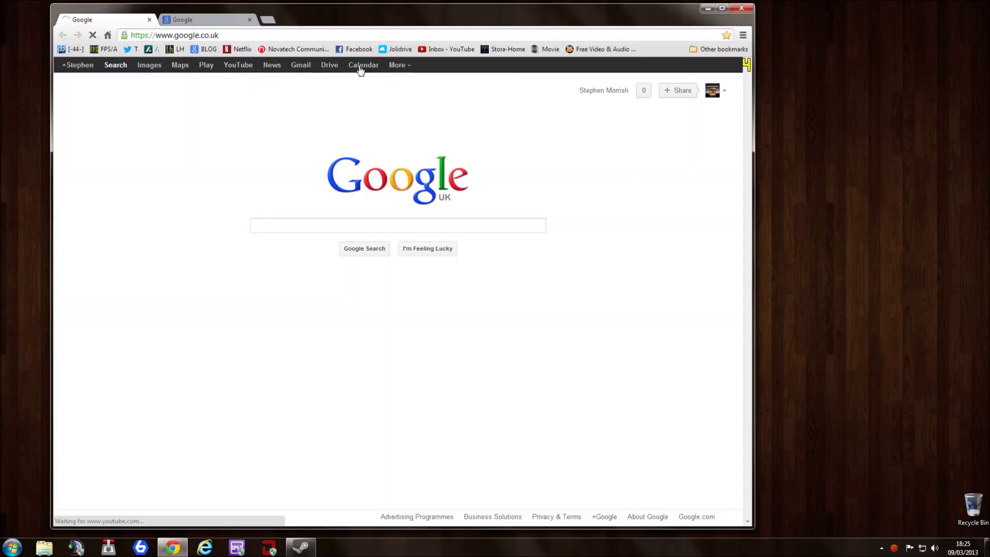
{"action": "left_click", "coordinate": [250, 20]}
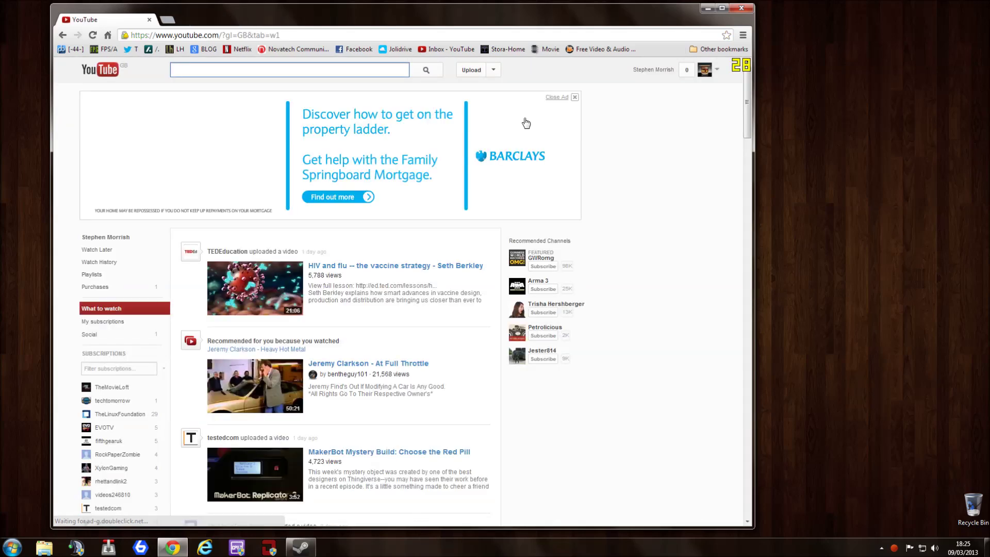
- Open the video ArmA 3 Alpha, Game or Simulator? "with rambling" from the channel's own uploads list
{"action": "left_click", "coordinate": [494, 70]}
{"action": "left_click", "coordinate": [467, 86]}
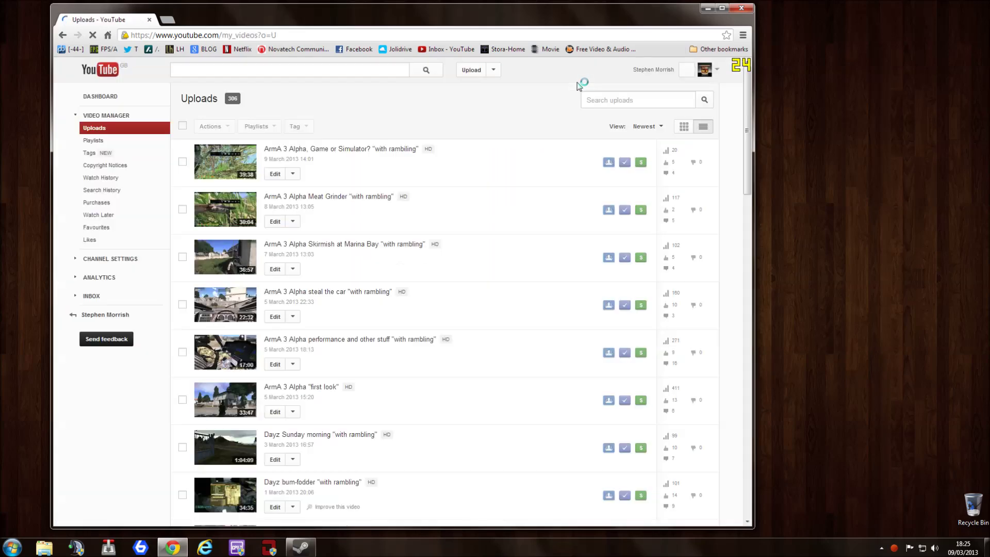
{"action": "left_click", "coordinate": [382, 150]}
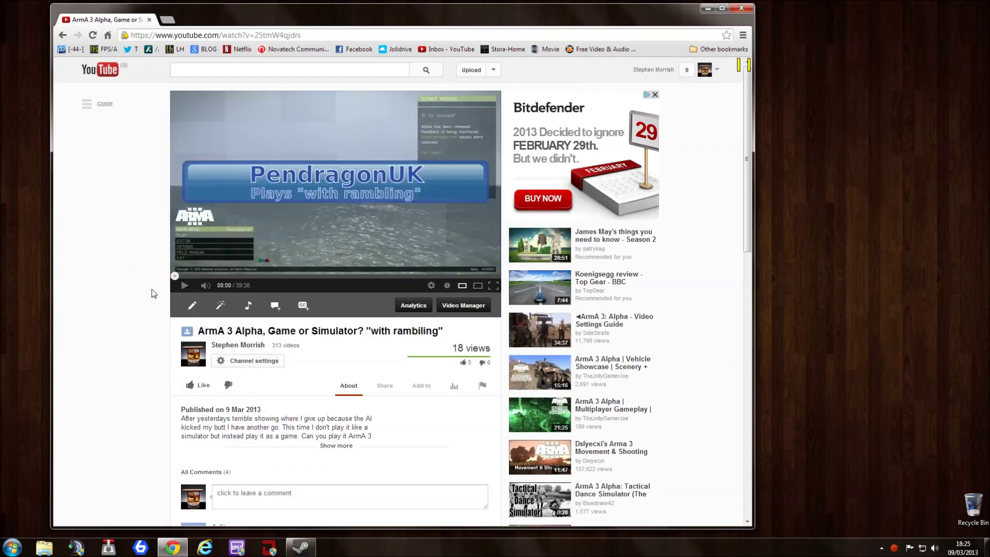
- Read the viewer comments under the video about installing custom mission files for Arma 3
{"action": "scroll", "coordinate": [154, 298], "scroll_direction": "down", "scroll_amount": 8}
{"action": "scroll", "coordinate": [152, 297], "scroll_direction": "down", "scroll_amount": 5}
{"action": "scroll", "coordinate": [153, 298], "scroll_direction": "up", "scroll_amount": 5}
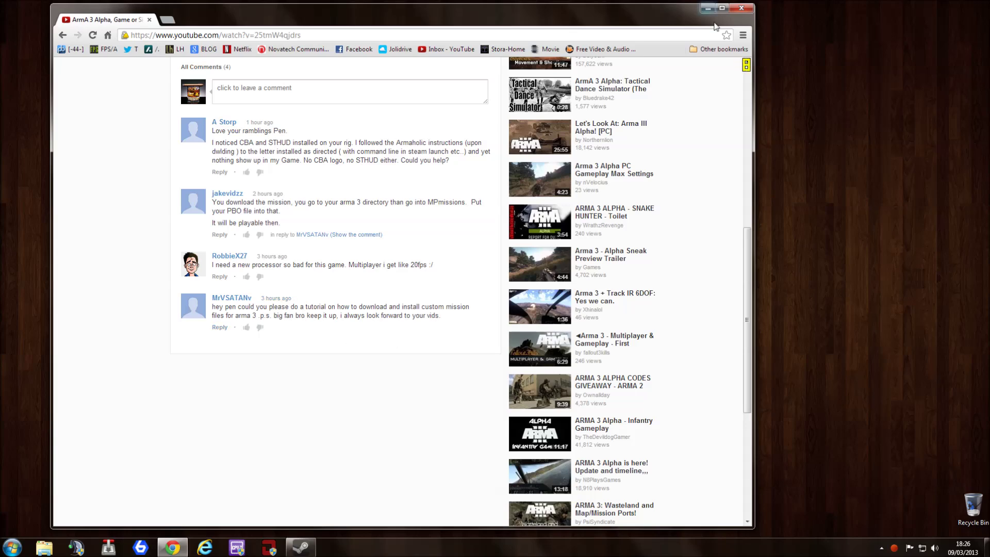
{"action": "scroll", "coordinate": [149, 357], "scroll_direction": "up", "scroll_amount": 1}
{"action": "scroll", "coordinate": [149, 357], "scroll_direction": "up", "scroll_amount": 6}
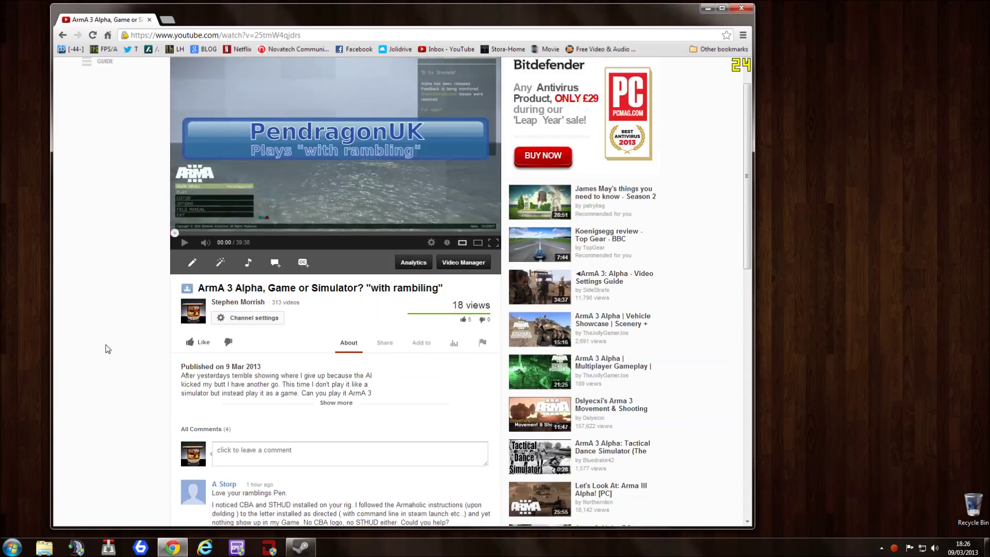
- Expand the video description, open the Capture Agia Marina link on armaholic.com in a new tab, and switch to that tab
{"action": "left_click", "coordinate": [338, 403]}
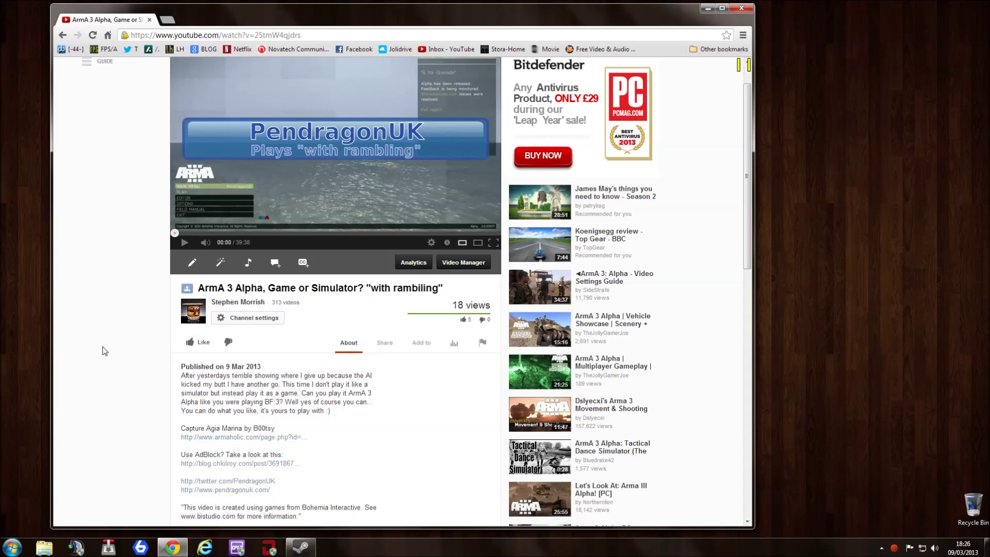
{"action": "scroll", "coordinate": [105, 351], "scroll_direction": "down", "scroll_amount": 4}
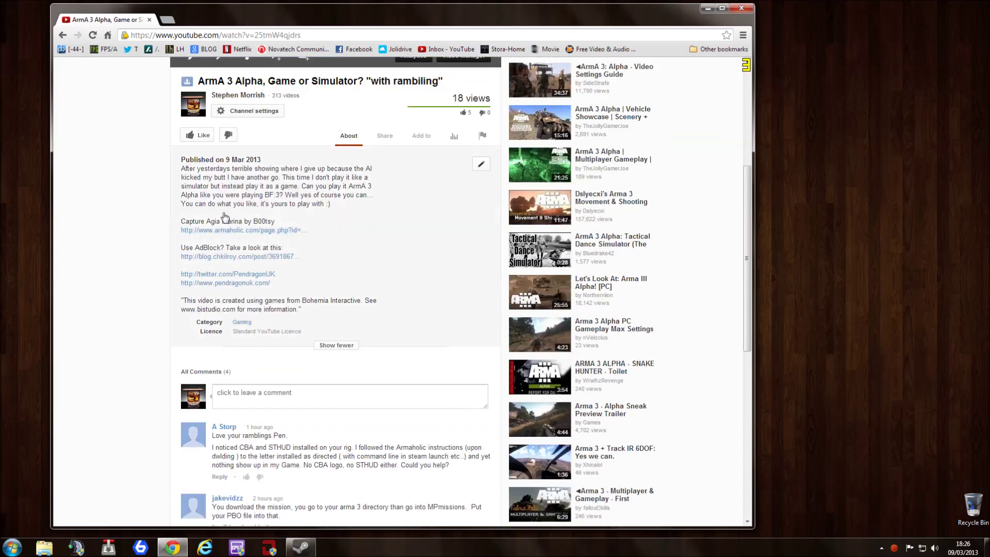
{"action": "right_click", "coordinate": [284, 231]}
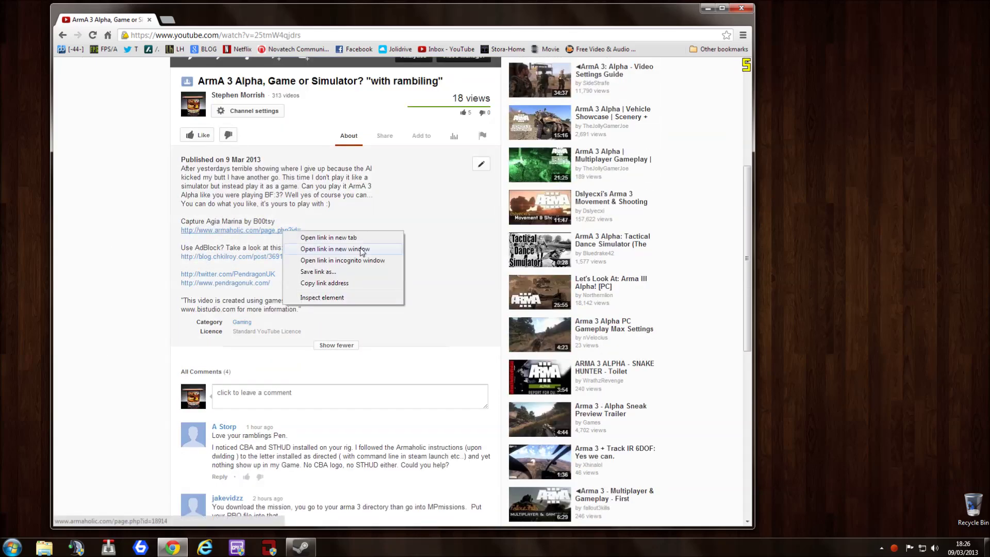
{"action": "left_click", "coordinate": [341, 238]}
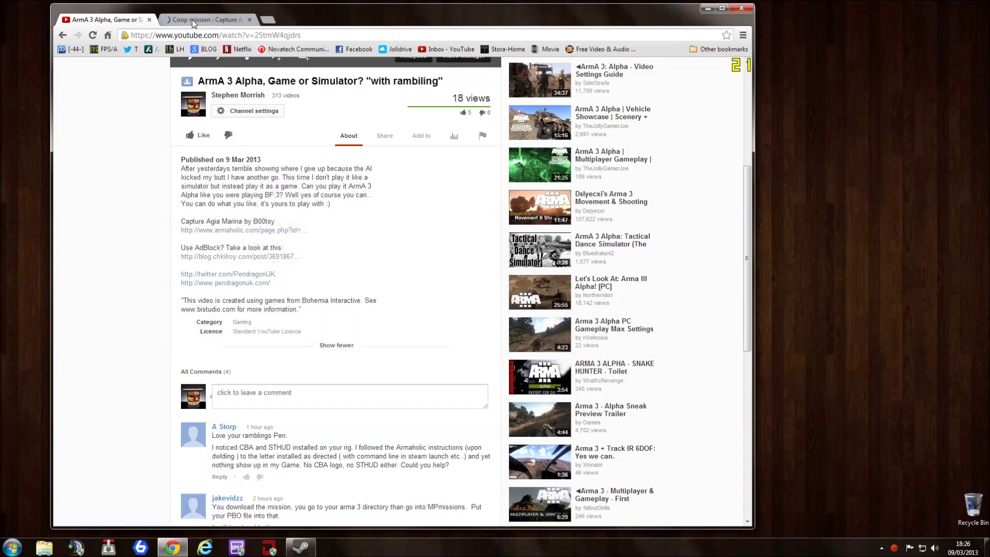
{"action": "left_click", "coordinate": [193, 20]}
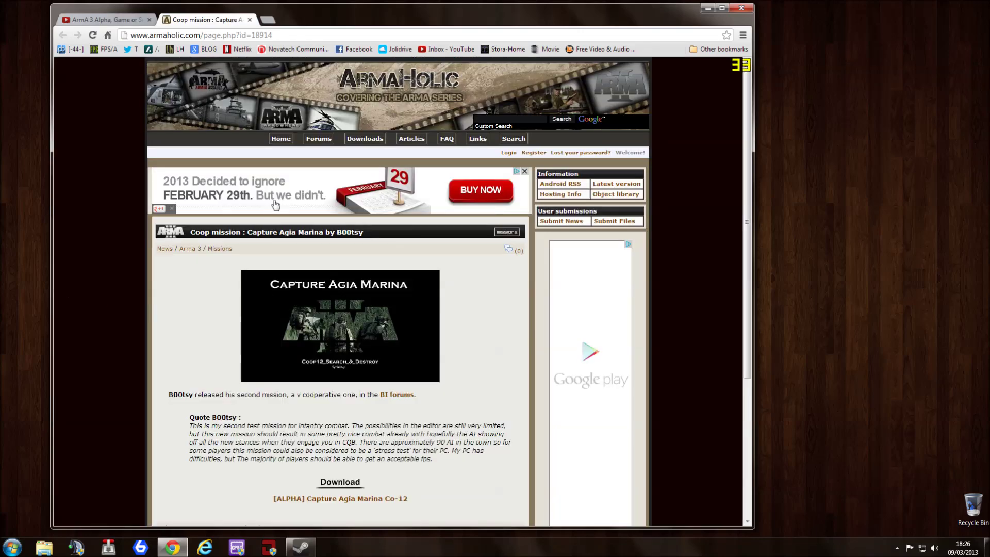
- Open the Armaholic index page in a new tab, look through its Arma 3 mission and script posts, and close that tab
{"action": "right_click", "coordinate": [326, 138]}
{"action": "left_click", "coordinate": [356, 145]}
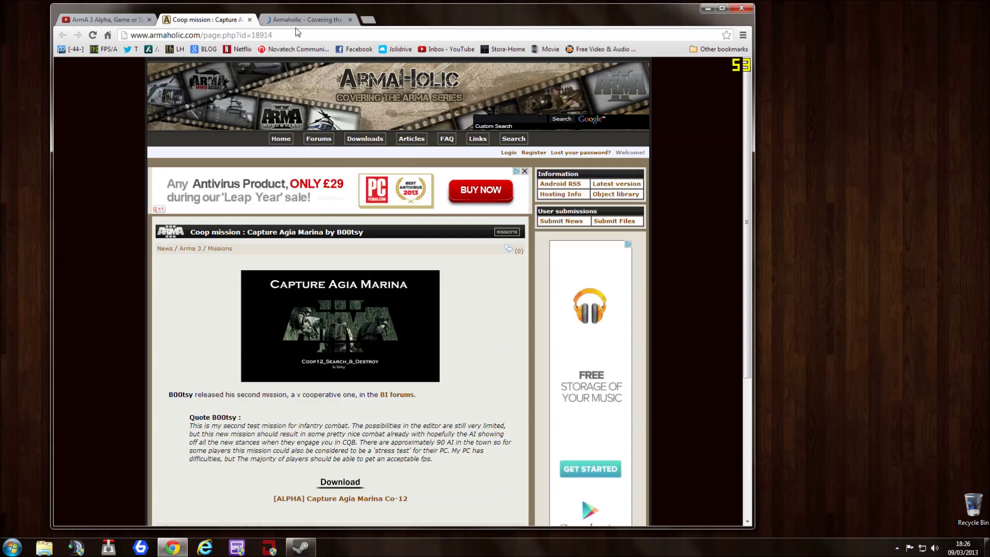
{"action": "left_click", "coordinate": [304, 20]}
{"action": "scroll", "coordinate": [522, 331], "scroll_direction": "down", "scroll_amount": 10}
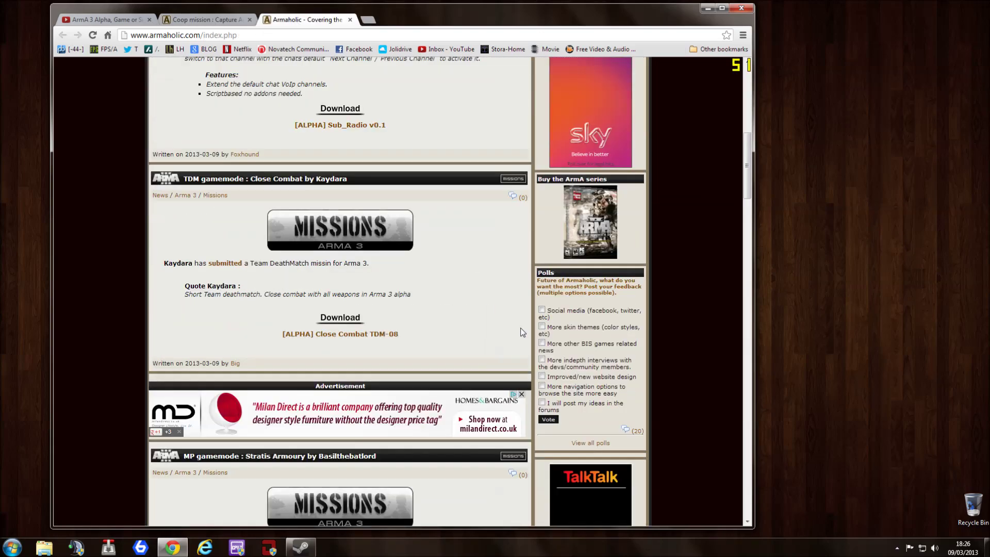
{"action": "scroll", "coordinate": [522, 332], "scroll_direction": "down", "scroll_amount": 20}
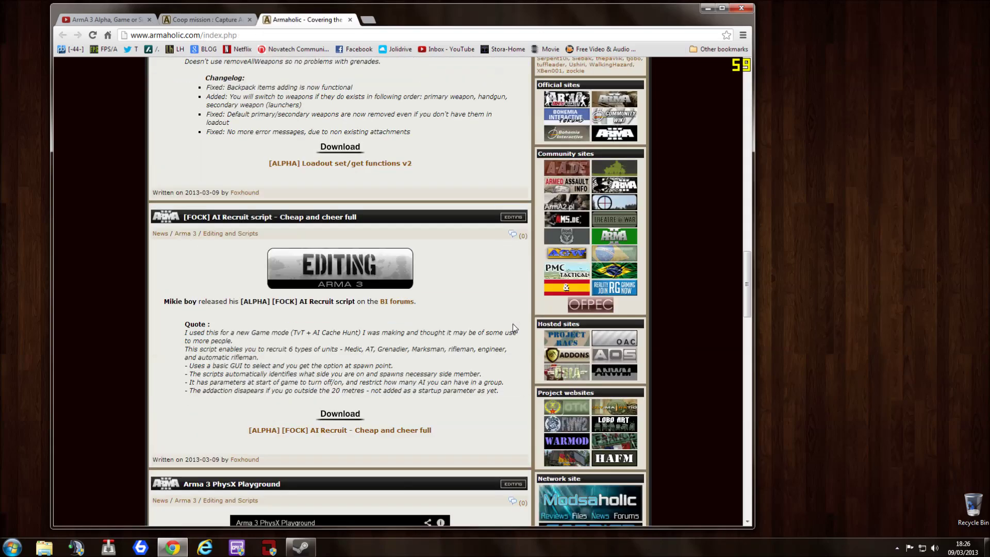
{"action": "scroll", "coordinate": [515, 328], "scroll_direction": "down", "scroll_amount": 20}
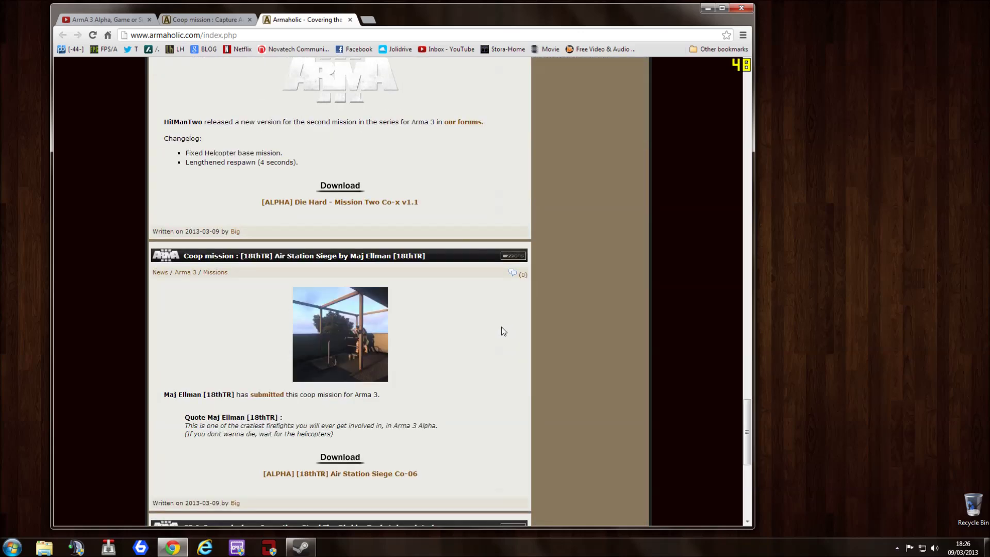
{"action": "scroll", "coordinate": [504, 331], "scroll_direction": "down", "scroll_amount": 7}
{"action": "scroll", "coordinate": [504, 331], "scroll_direction": "up", "scroll_amount": 14}
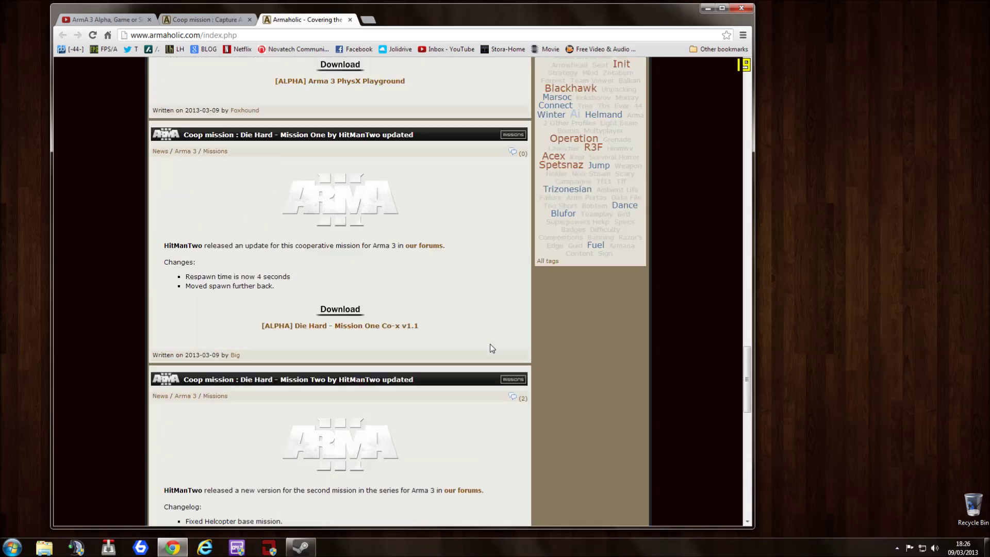
{"action": "scroll", "coordinate": [493, 349], "scroll_direction": "up", "scroll_amount": 20}
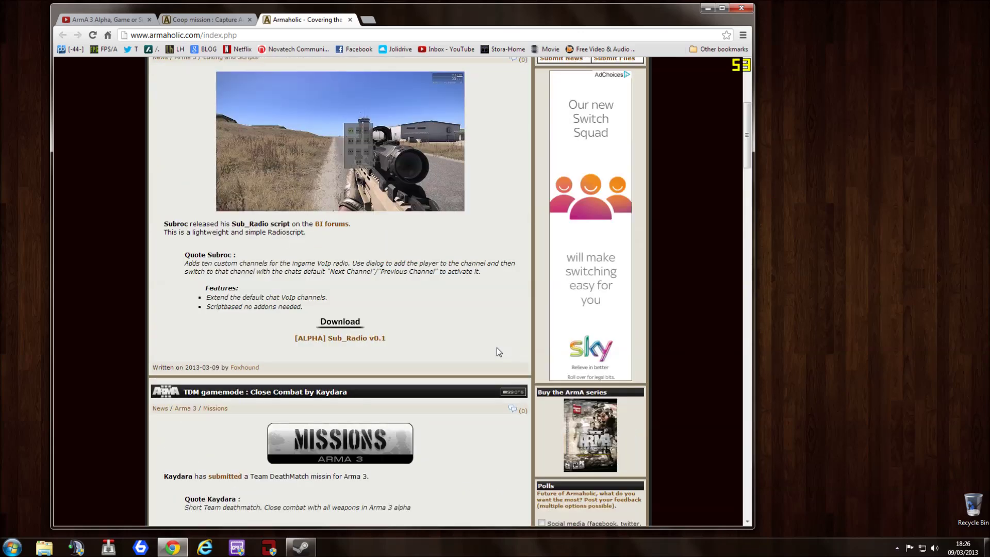
{"action": "scroll", "coordinate": [487, 331], "scroll_direction": "up", "scroll_amount": 5}
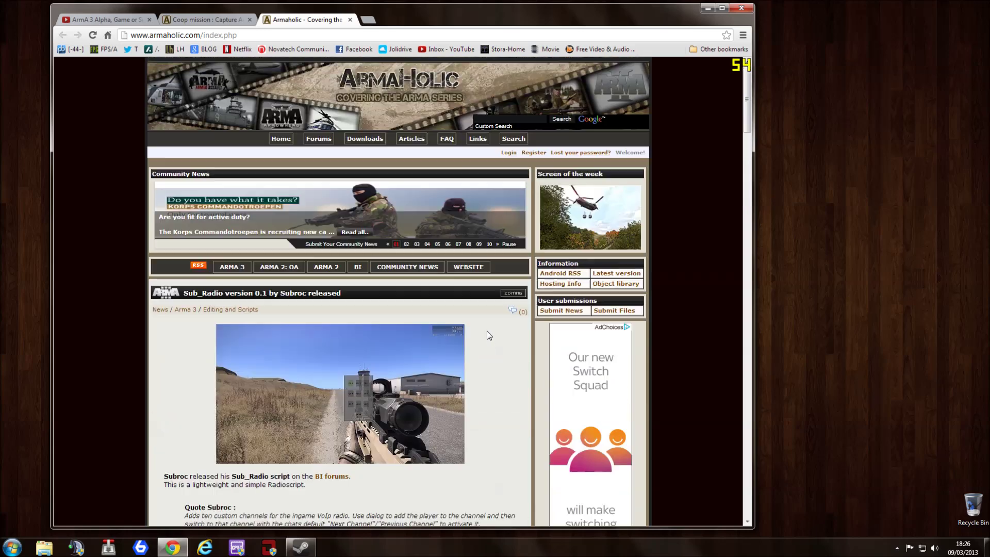
{"action": "left_click", "coordinate": [350, 20]}
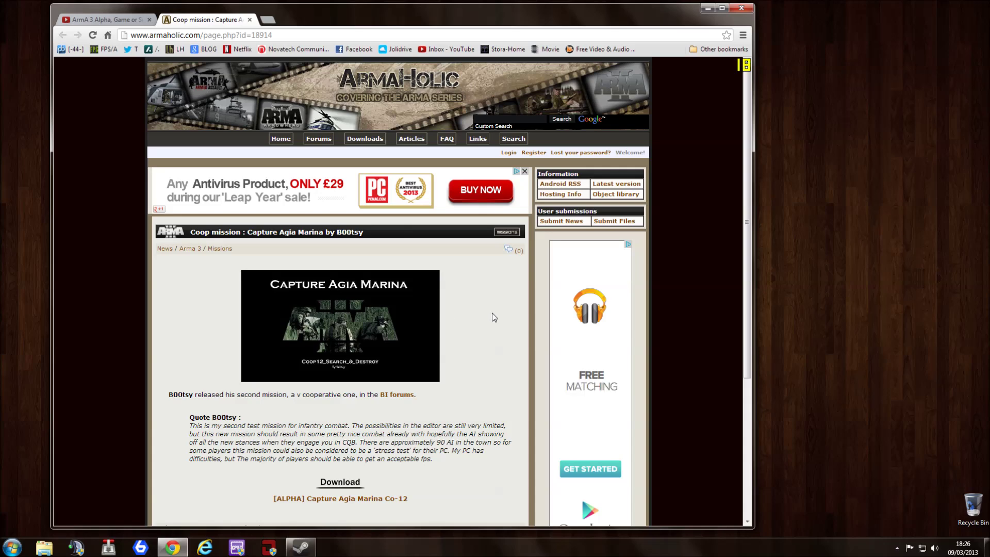
- Open the [ALPHA] Capture Agia Marina Co-12 download page from the mission's news post
{"action": "scroll", "coordinate": [492, 312], "scroll_direction": "down", "scroll_amount": 4}
{"action": "scroll", "coordinate": [488, 288], "scroll_direction": "up", "scroll_amount": 2}
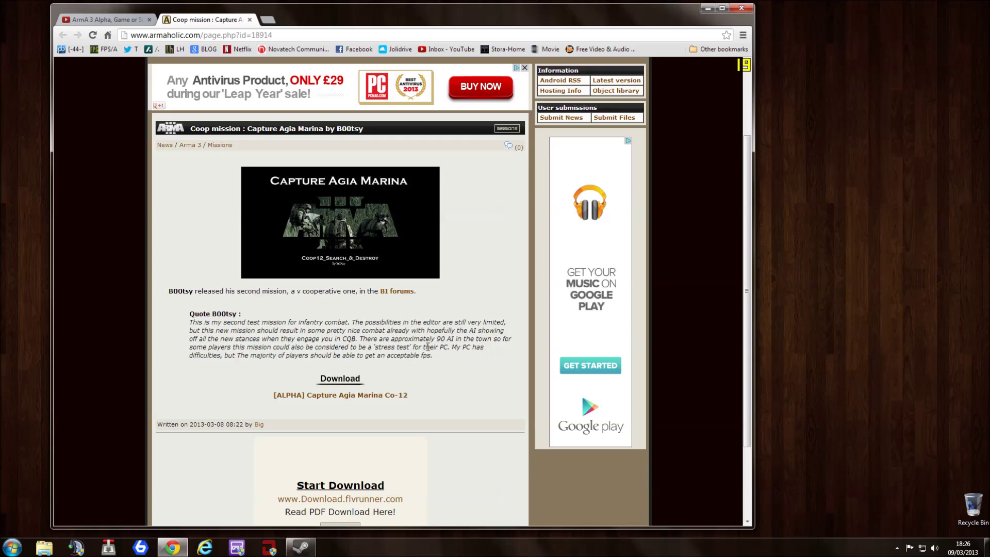
{"action": "scroll", "coordinate": [413, 362], "scroll_direction": "down", "scroll_amount": 1}
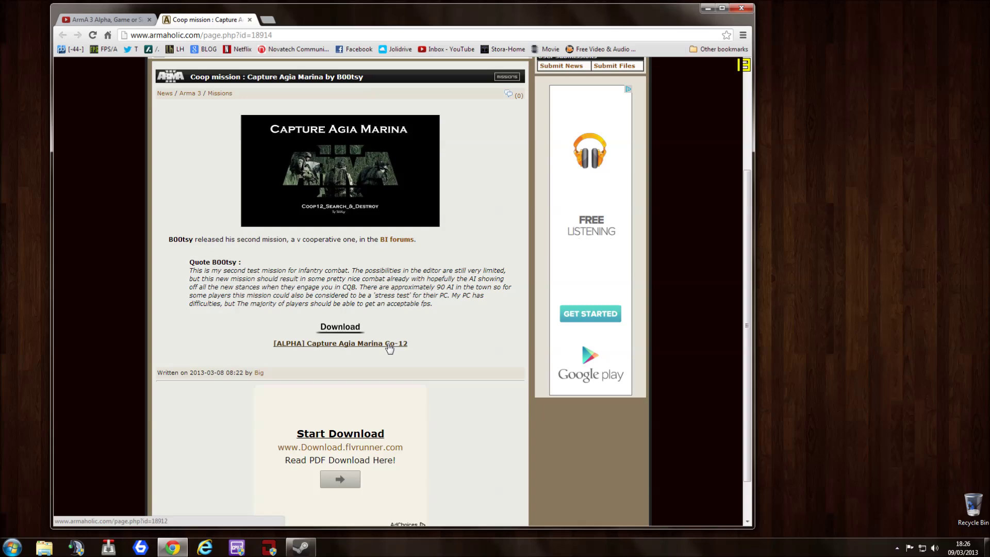
{"action": "left_click", "coordinate": [388, 344]}
- Read the mission's description and the installation instructions for its .pbo files, and dismiss the Windows performance notification
{"action": "scroll", "coordinate": [402, 331], "scroll_direction": "down", "scroll_amount": 10}
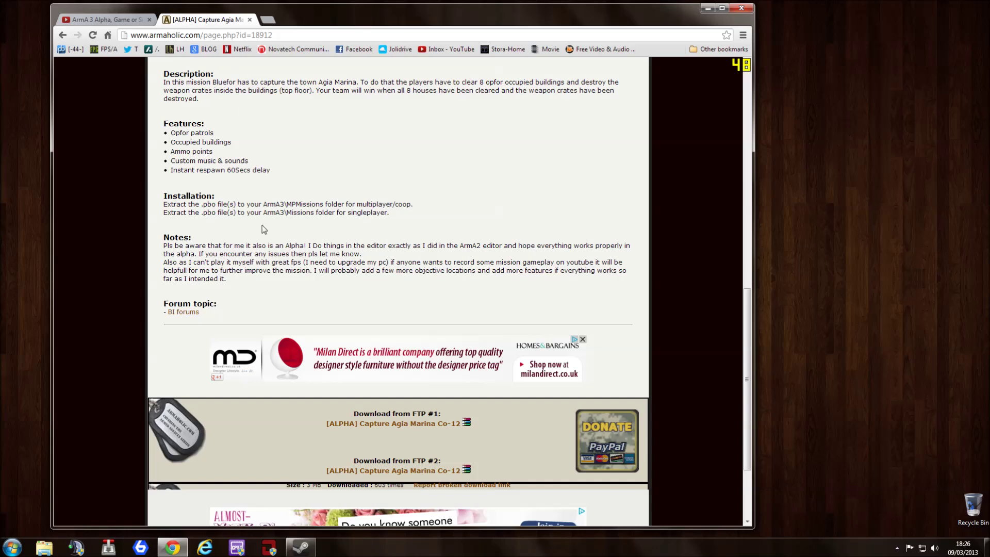
{"action": "right_click", "coordinate": [310, 324]}
{"action": "key", "text": "Escape"}
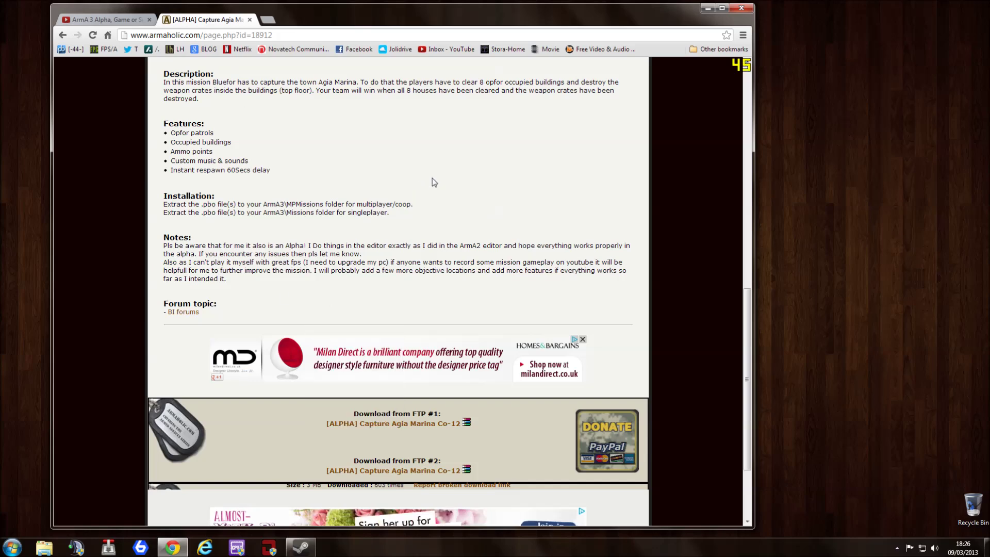
{"action": "right_click", "coordinate": [428, 160]}
{"action": "key", "text": "Escape"}
{"action": "scroll", "coordinate": [448, 191], "scroll_direction": "up", "scroll_amount": 4}
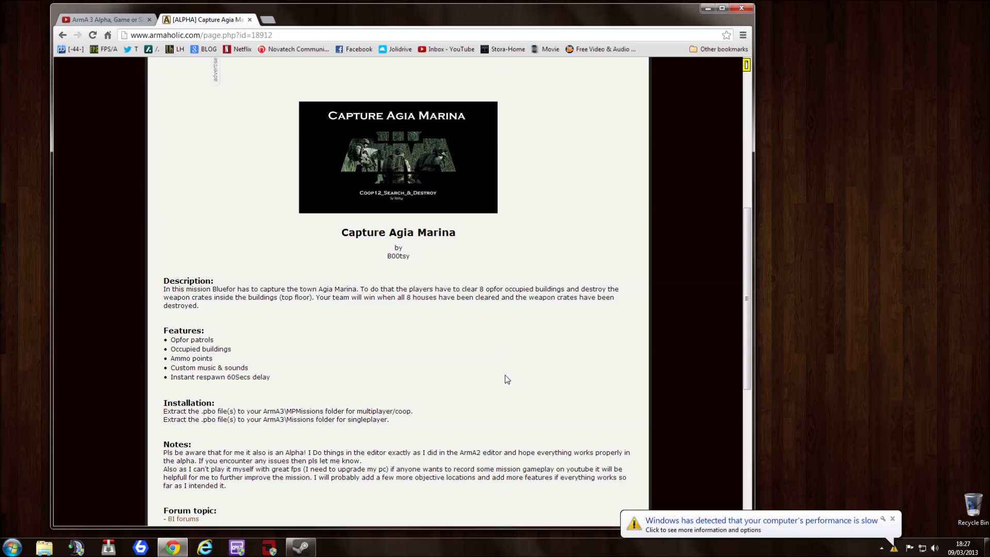
{"action": "left_click", "coordinate": [893, 519]}
- Download the [ALPHA] Capture Agia Marina Co-12 mission archive from FTP #1
{"action": "scroll", "coordinate": [513, 387], "scroll_direction": "down", "scroll_amount": 3}
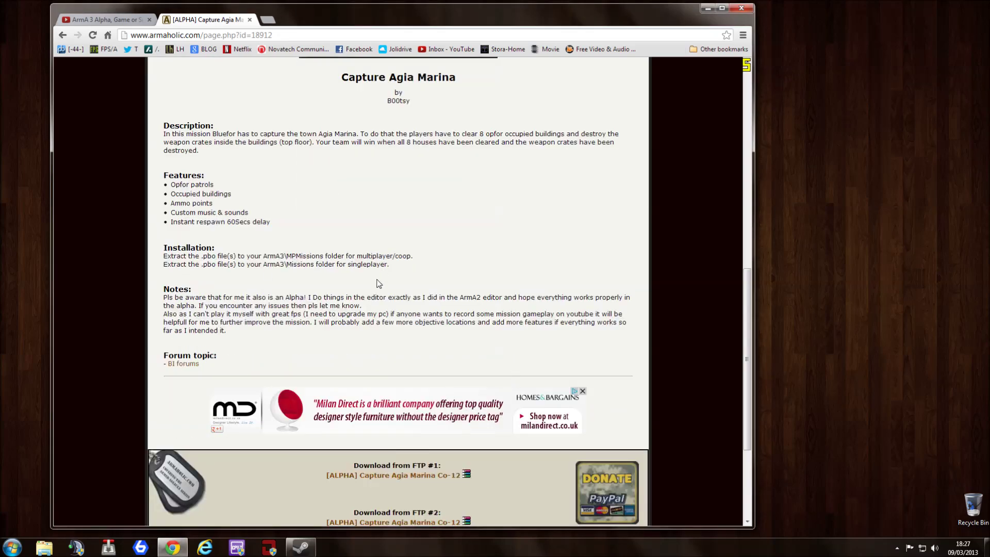
{"action": "scroll", "coordinate": [389, 279], "scroll_direction": "down", "scroll_amount": 2}
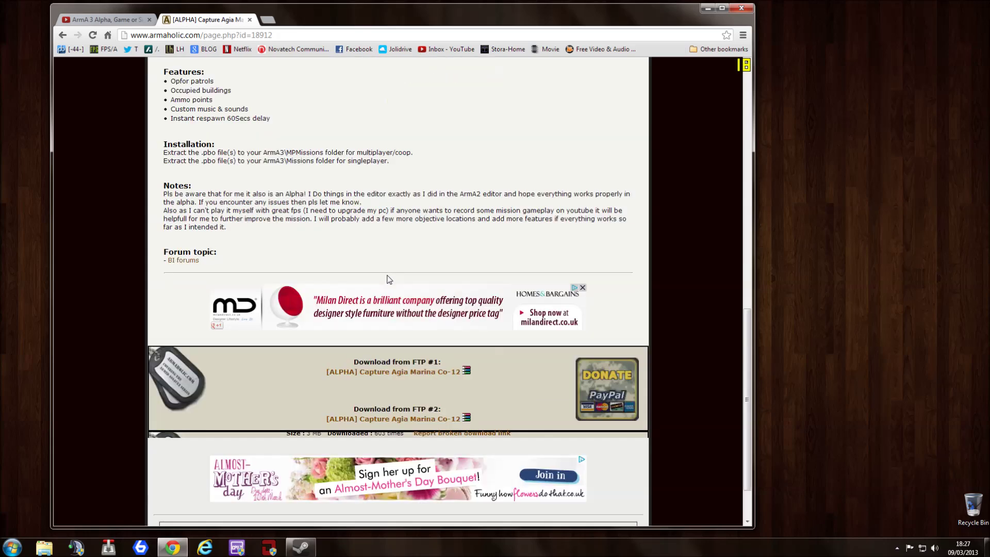
{"action": "left_click", "coordinate": [378, 375]}
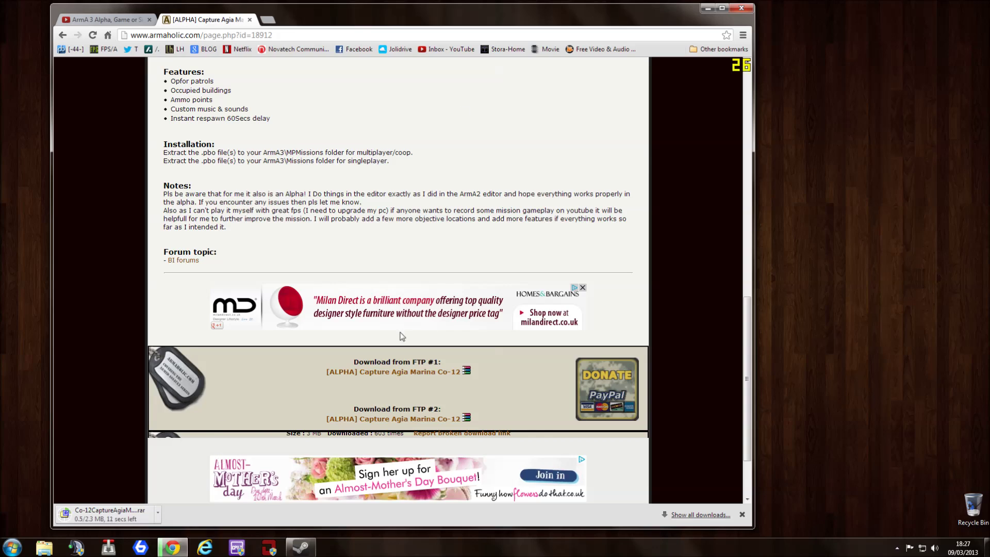
{"action": "scroll", "coordinate": [88, 379], "scroll_direction": "down", "scroll_amount": 3}
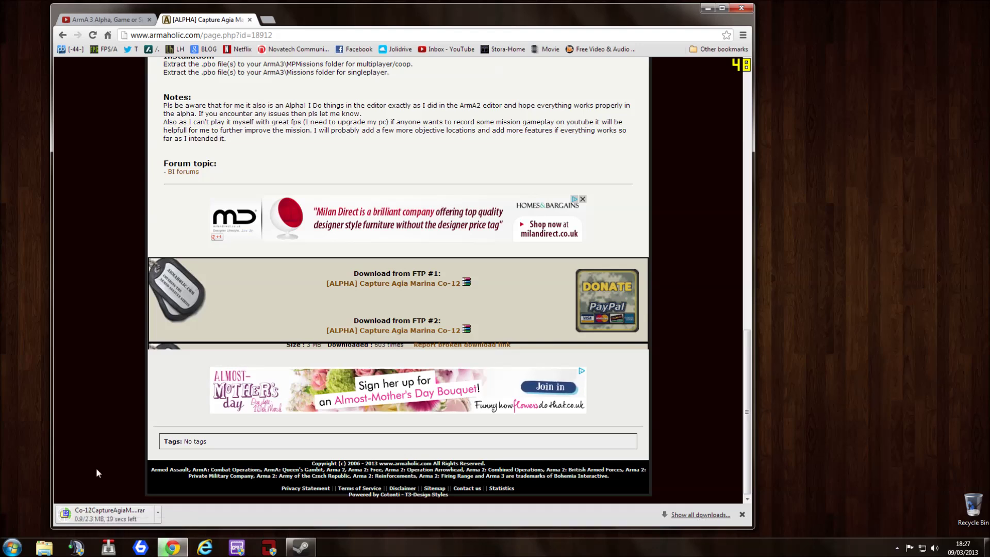
- Open Windows Explorer, look in the Steam folder under D:\Program Files (x86), and switch to the System (C:) drive
{"action": "left_click", "coordinate": [45, 548]}
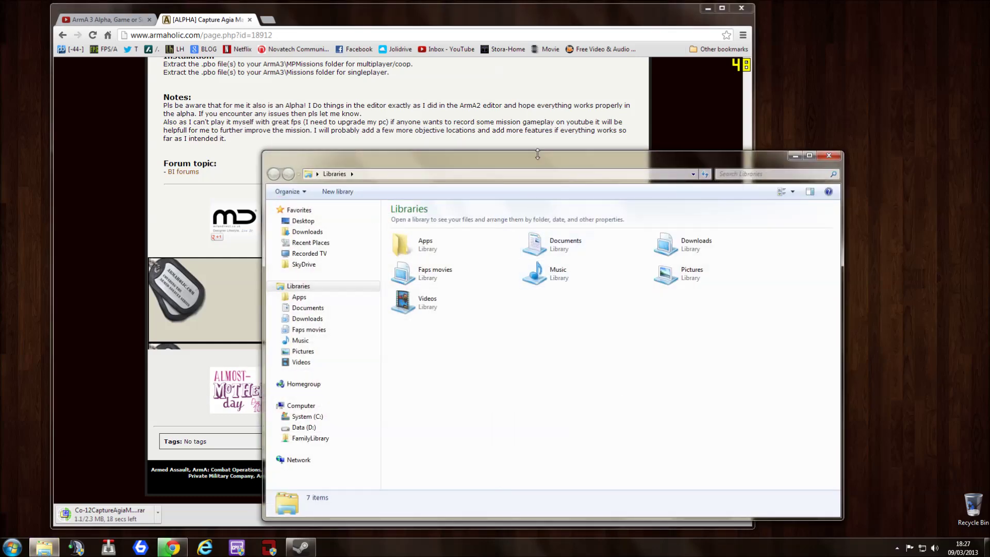
{"action": "left_click_drag", "start_coordinate": [538, 164], "coordinate": [531, 67]}
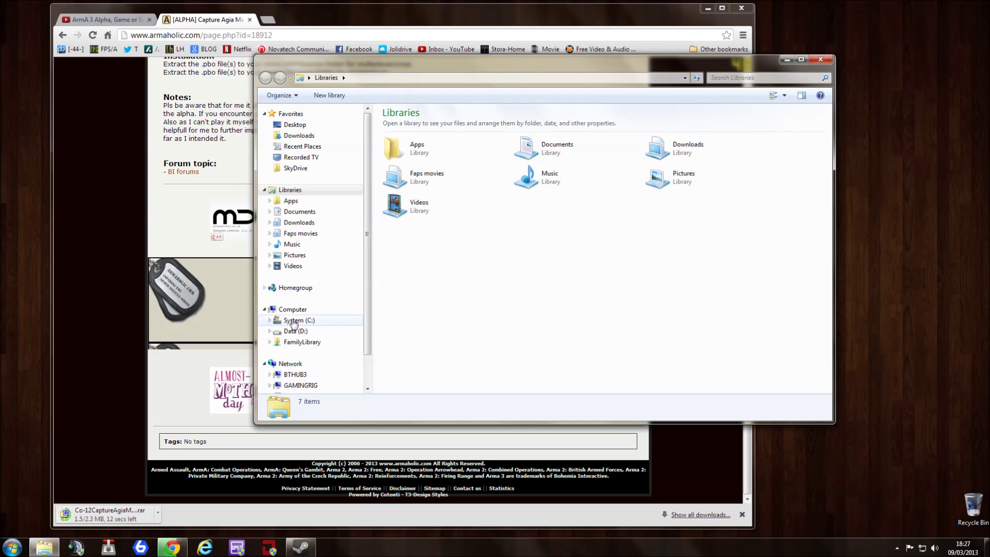
{"action": "left_click", "coordinate": [294, 321]}
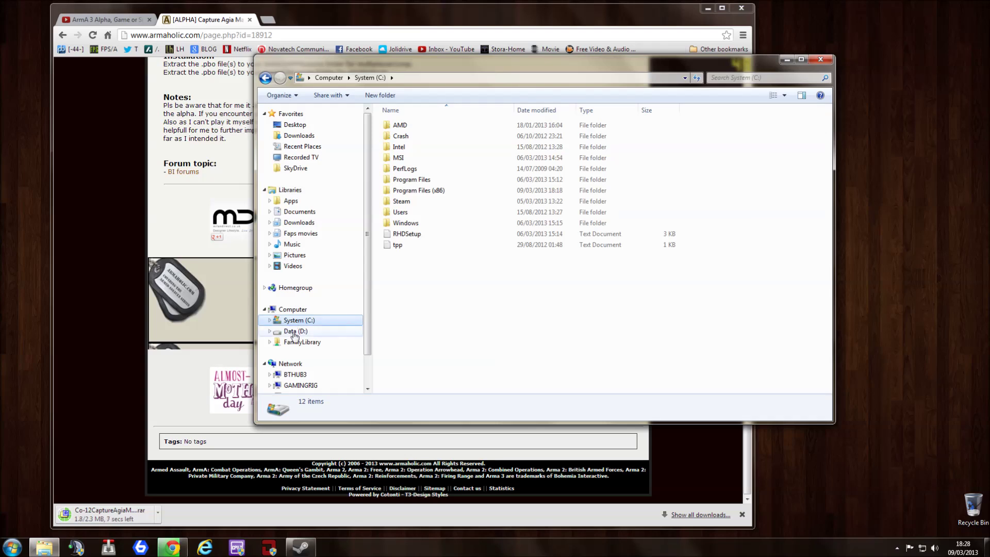
{"action": "left_click", "coordinate": [295, 333]}
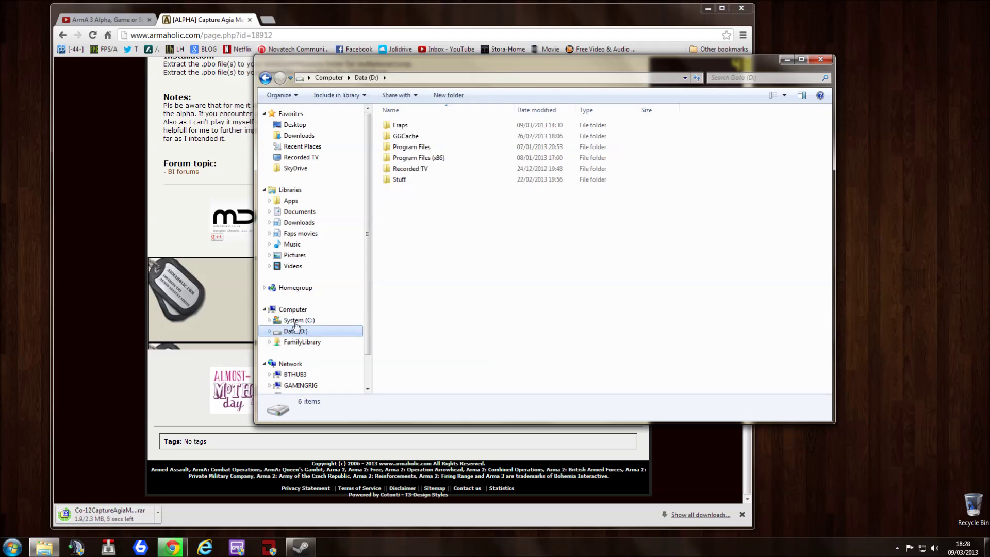
{"action": "left_click", "coordinate": [391, 159]}
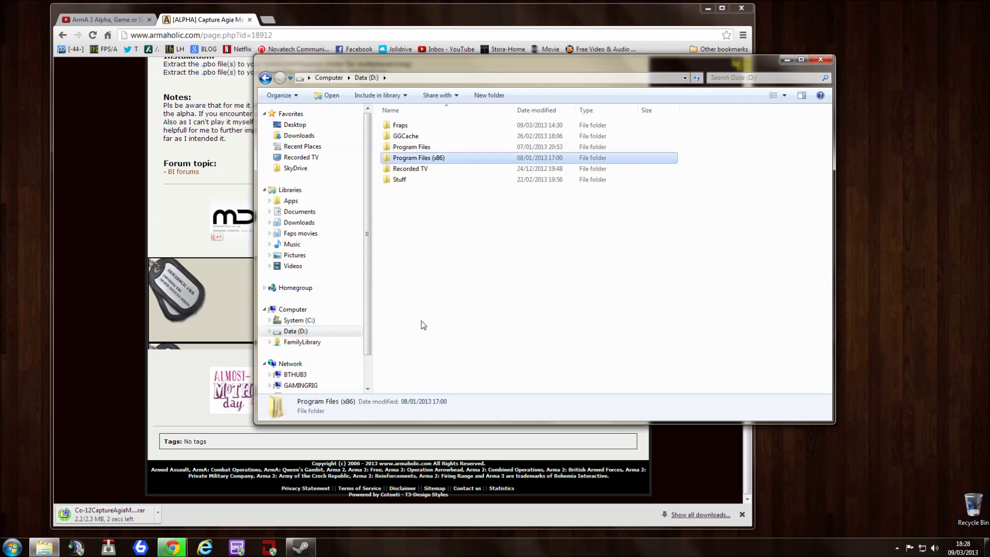
{"action": "double_click", "coordinate": [388, 158]}
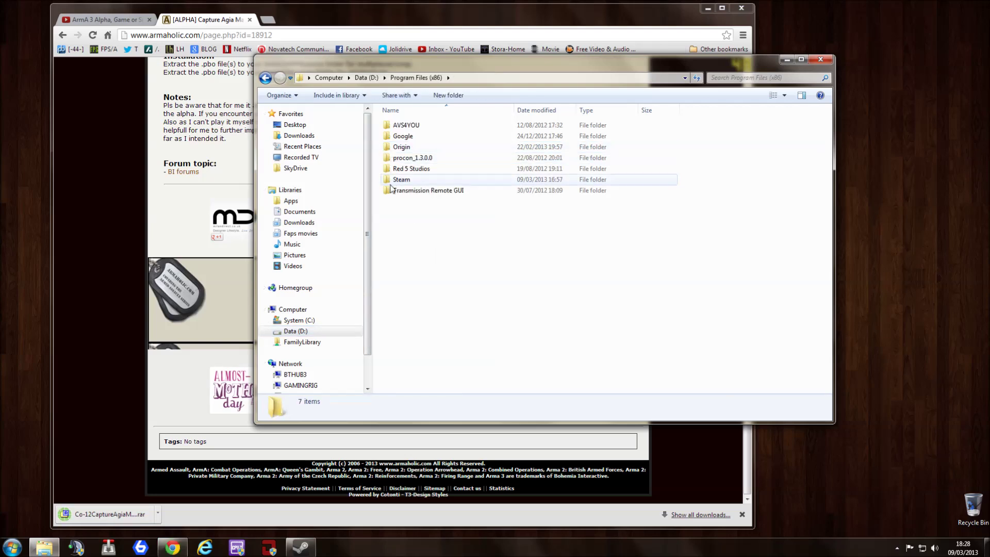
{"action": "double_click", "coordinate": [412, 179]}
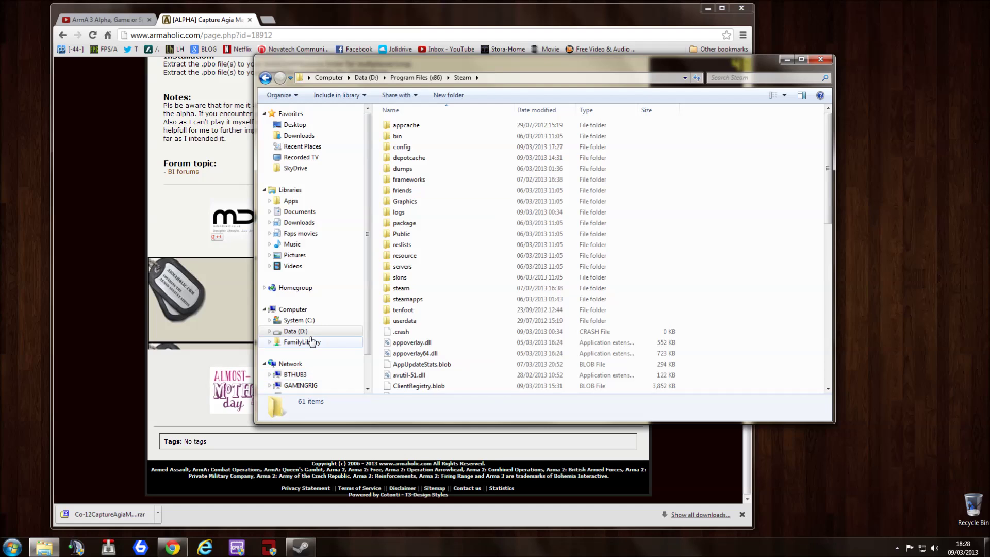
{"action": "left_click", "coordinate": [304, 321]}
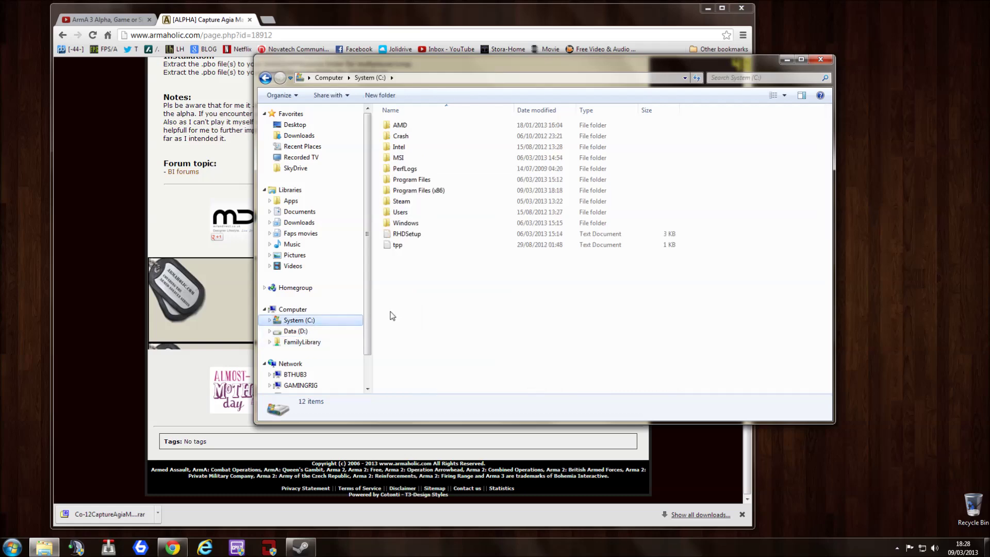
- Switch to Steam and look through the properties of Arma 3 Alpha in the game library
{"action": "left_click", "coordinate": [300, 547]}
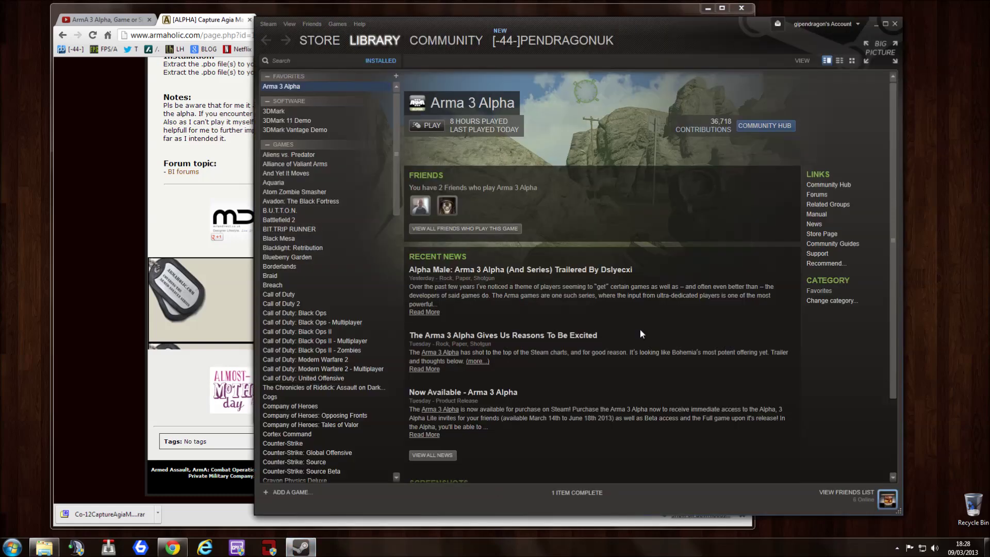
{"action": "right_click", "coordinate": [282, 89]}
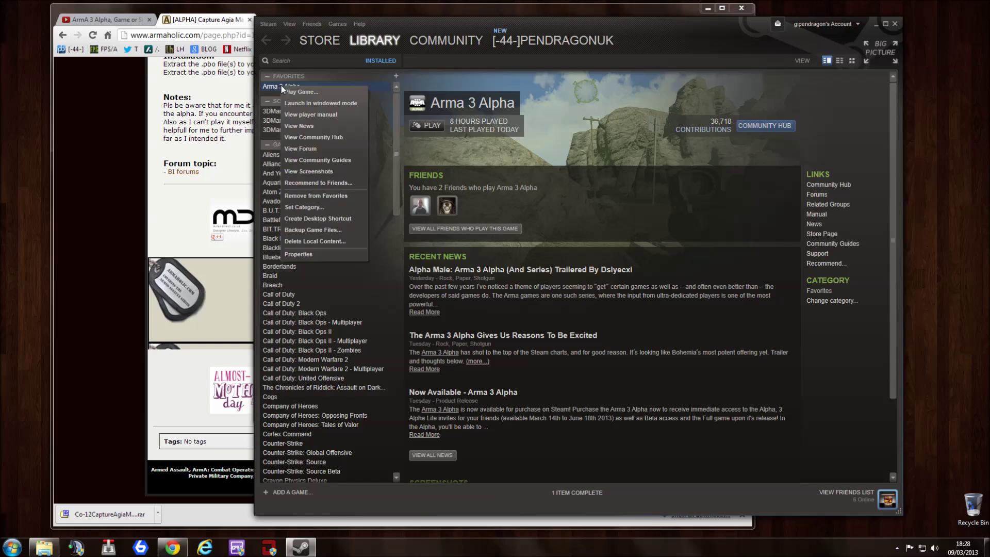
{"action": "left_click", "coordinate": [312, 254]}
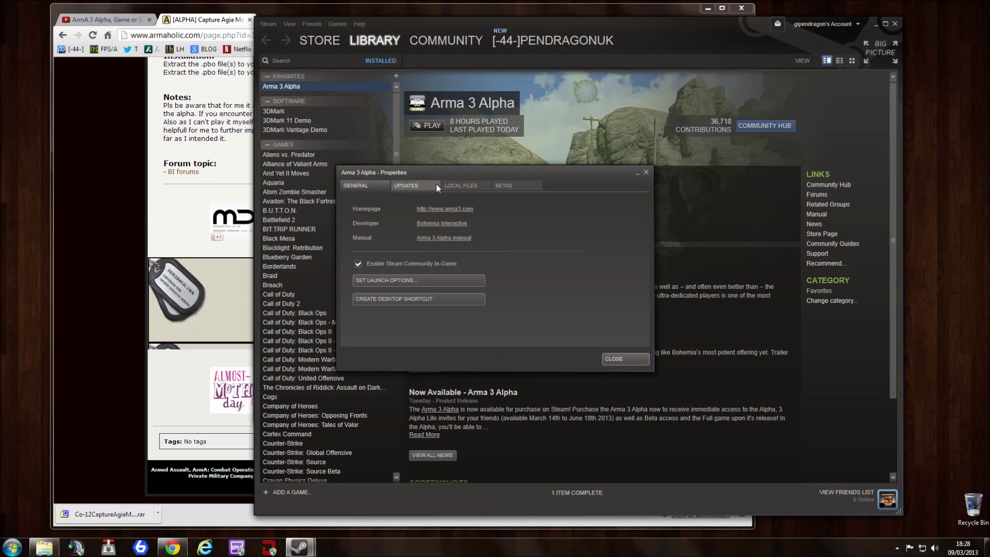
{"action": "left_click", "coordinate": [453, 184]}
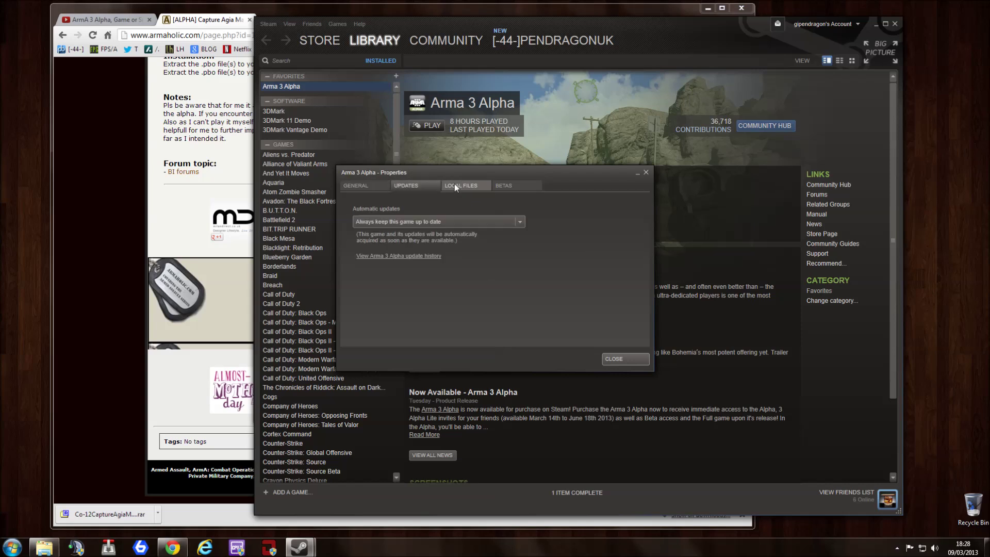
{"action": "left_click", "coordinate": [511, 184]}
{"action": "left_click", "coordinate": [370, 183]}
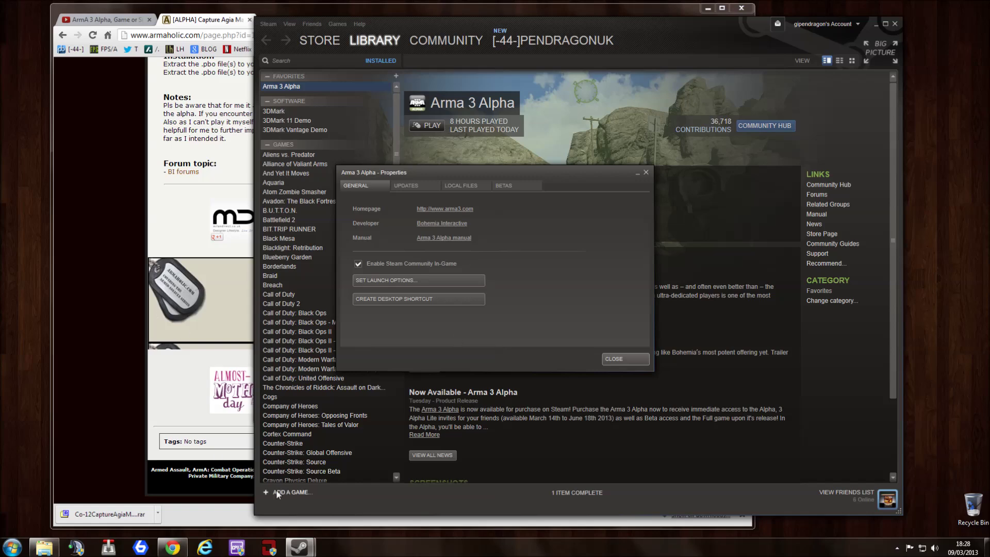
- Return to Windows Explorer and view the MPMissions folder in C:\Steam\ArmA\SteamApps\common\Arma 3
{"action": "left_click", "coordinate": [34, 547]}
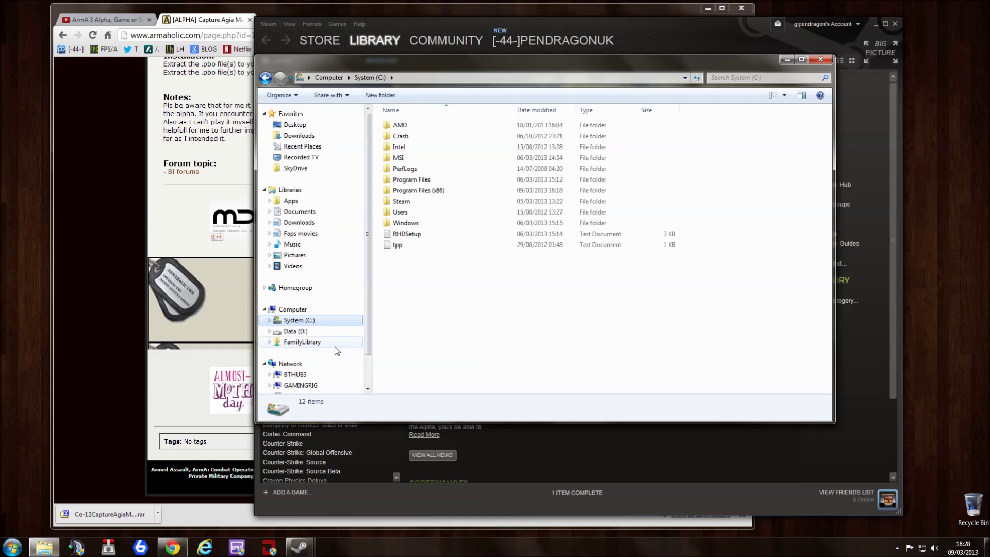
{"action": "double_click", "coordinate": [398, 201]}
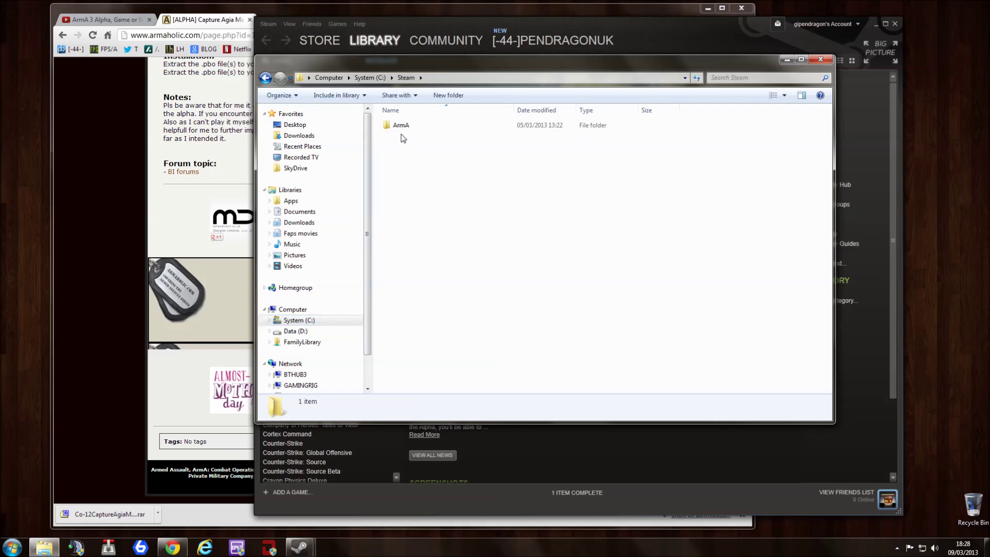
{"action": "double_click", "coordinate": [401, 128]}
{"action": "double_click", "coordinate": [403, 127]}
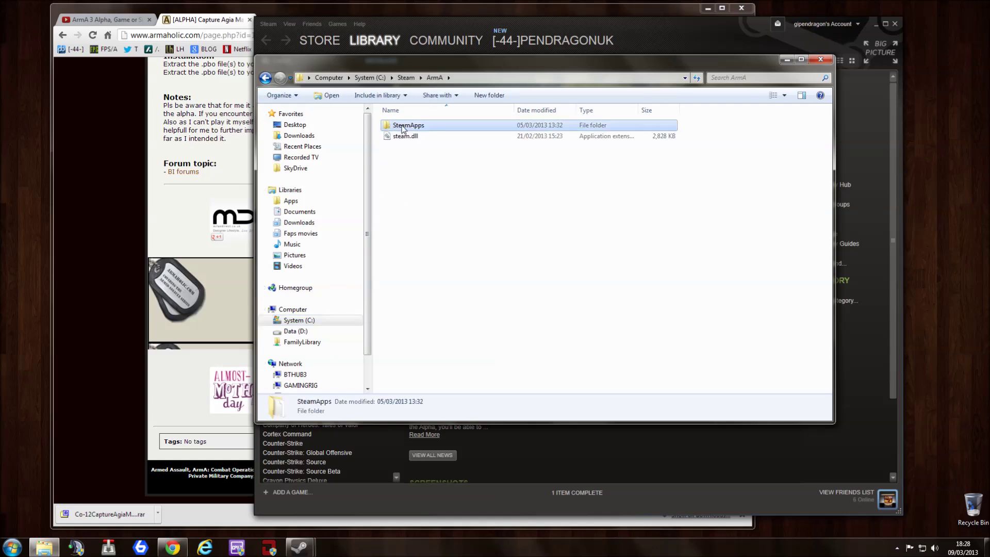
{"action": "double_click", "coordinate": [403, 128]}
{"action": "double_click", "coordinate": [403, 126]}
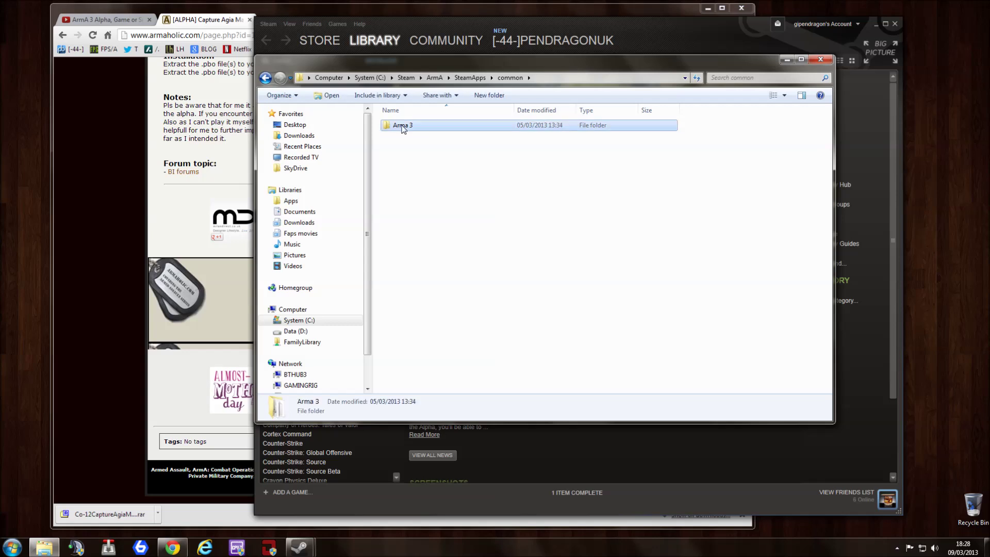
{"action": "double_click", "coordinate": [406, 190]}
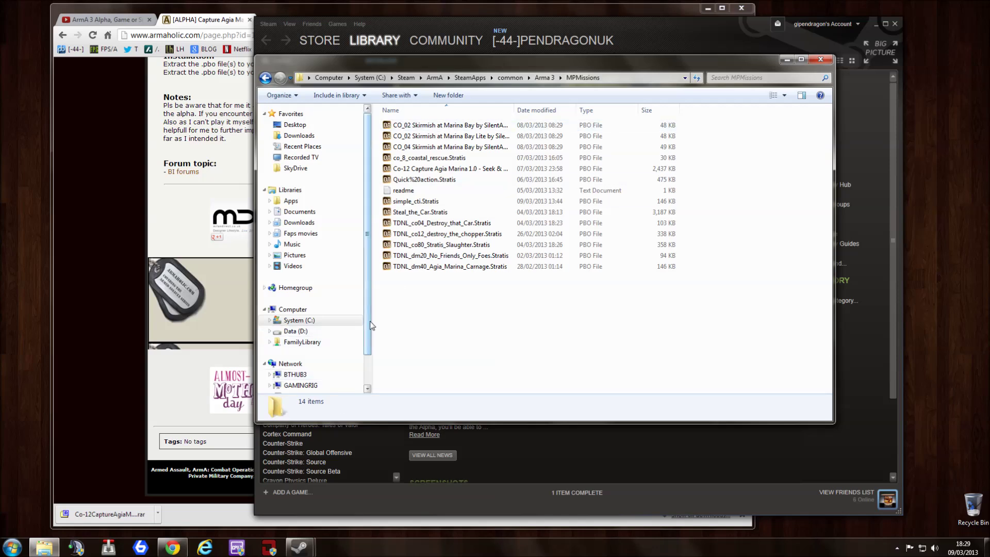
- Look through the installed game folders in D:\Program Files (x86)\Steam\steamapps\common
{"action": "left_click", "coordinate": [322, 332]}
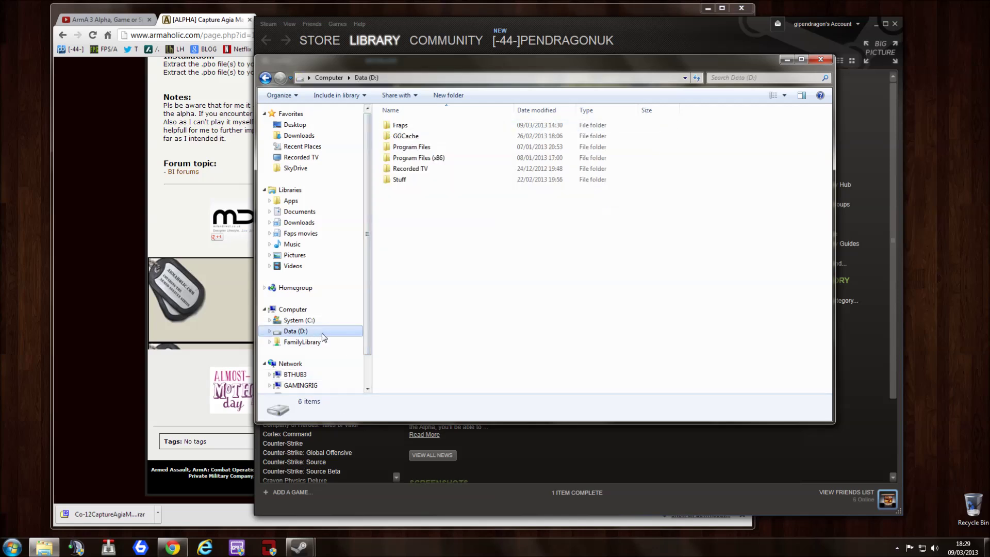
{"action": "double_click", "coordinate": [408, 158]}
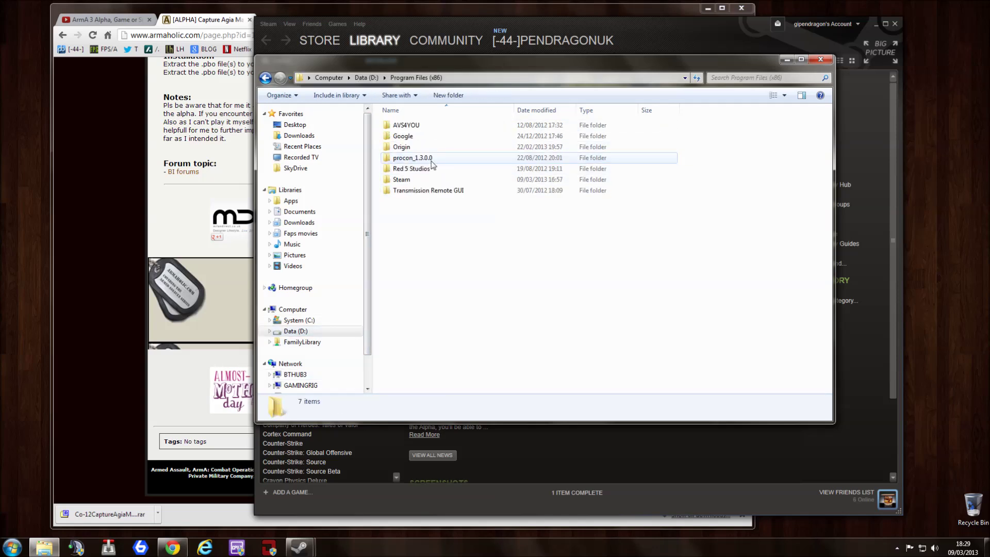
{"action": "double_click", "coordinate": [414, 182]}
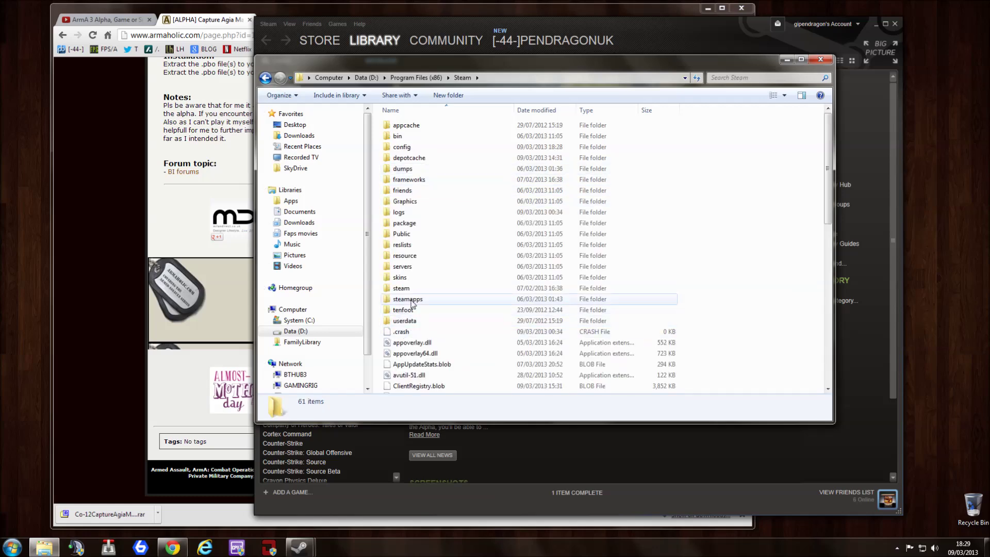
{"action": "double_click", "coordinate": [412, 300]}
{"action": "double_click", "coordinate": [428, 126]}
{"action": "scroll", "coordinate": [462, 143], "scroll_direction": "down", "scroll_amount": 20}
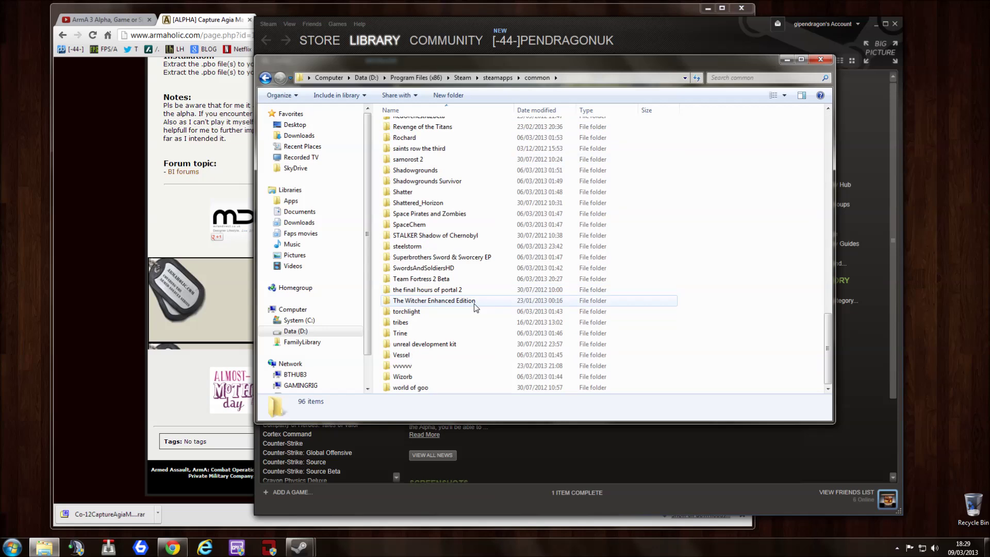
- Go back to the System (C:) drive and open Steam\ArmA\SteamApps\common\Arma 3\MPMissions as the destination folder
{"action": "left_click", "coordinate": [316, 323]}
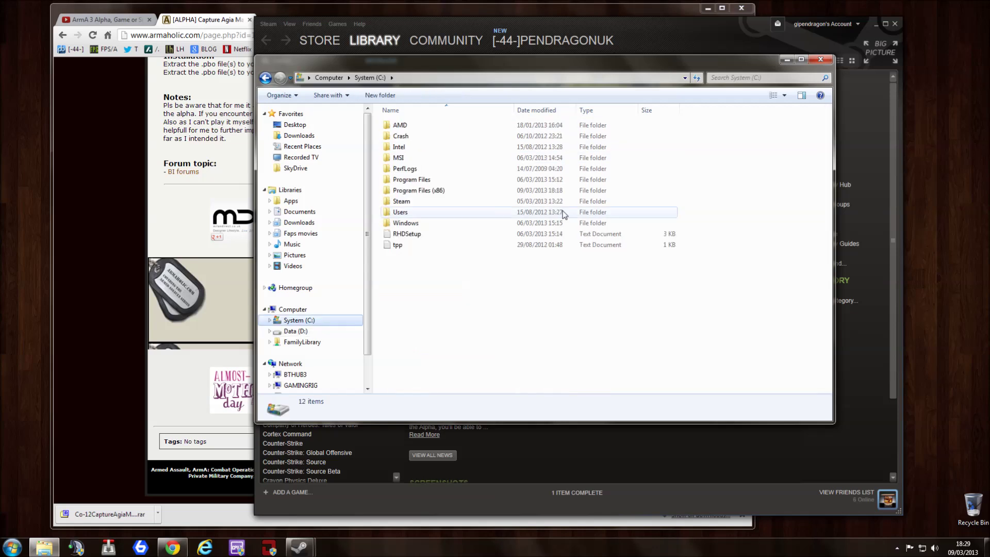
{"action": "double_click", "coordinate": [422, 206]}
{"action": "double_click", "coordinate": [409, 126]}
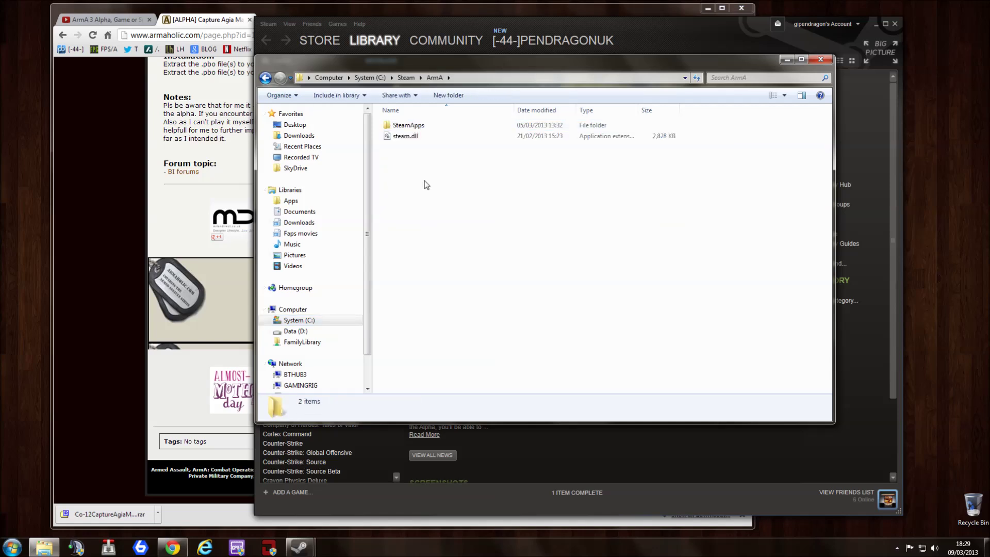
{"action": "double_click", "coordinate": [408, 126]}
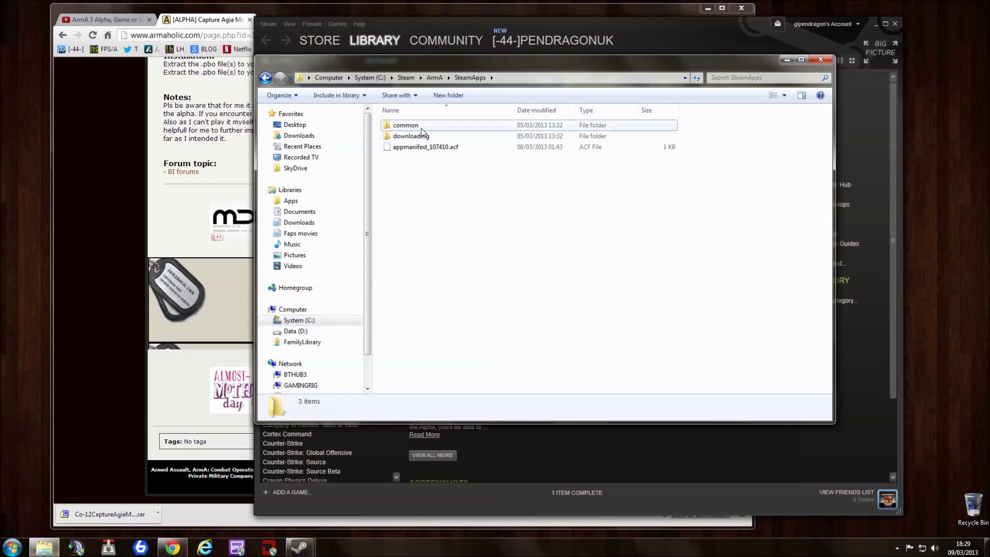
{"action": "double_click", "coordinate": [407, 125]}
{"action": "double_click", "coordinate": [419, 128]}
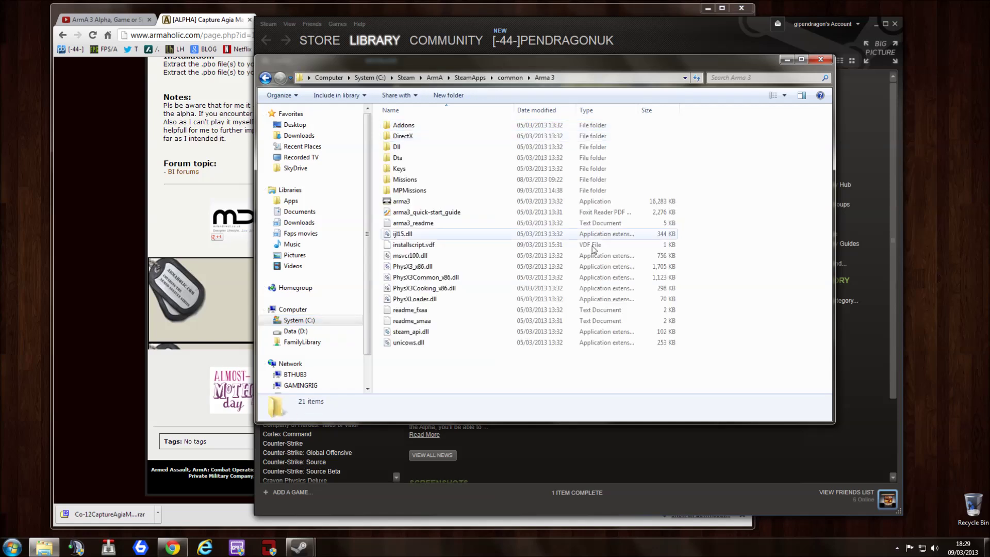
{"action": "double_click", "coordinate": [407, 190]}
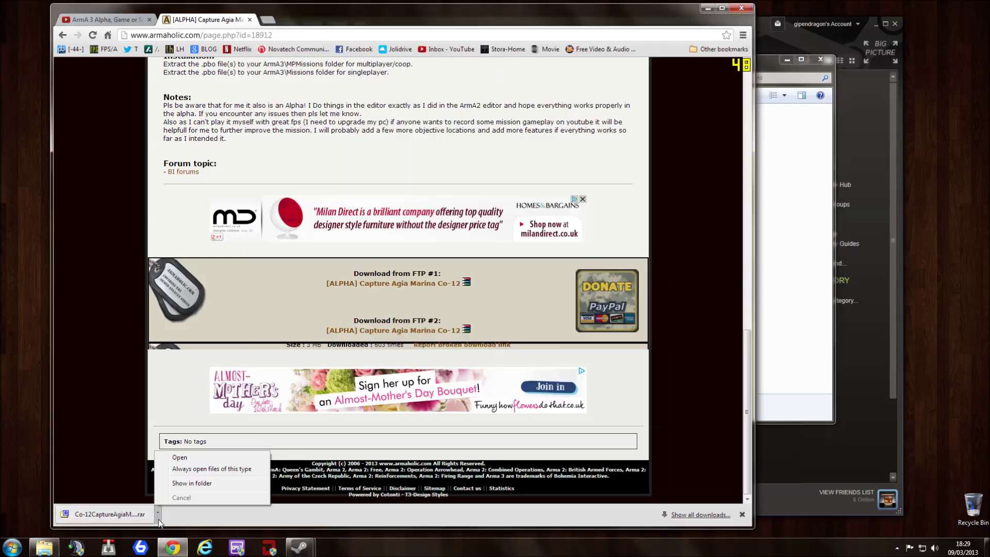
- Open the downloaded Co-12CaptureAgiaMarina archive from Chrome and place the MPMissions folder window beside it
{"action": "left_click", "coordinate": [158, 514]}
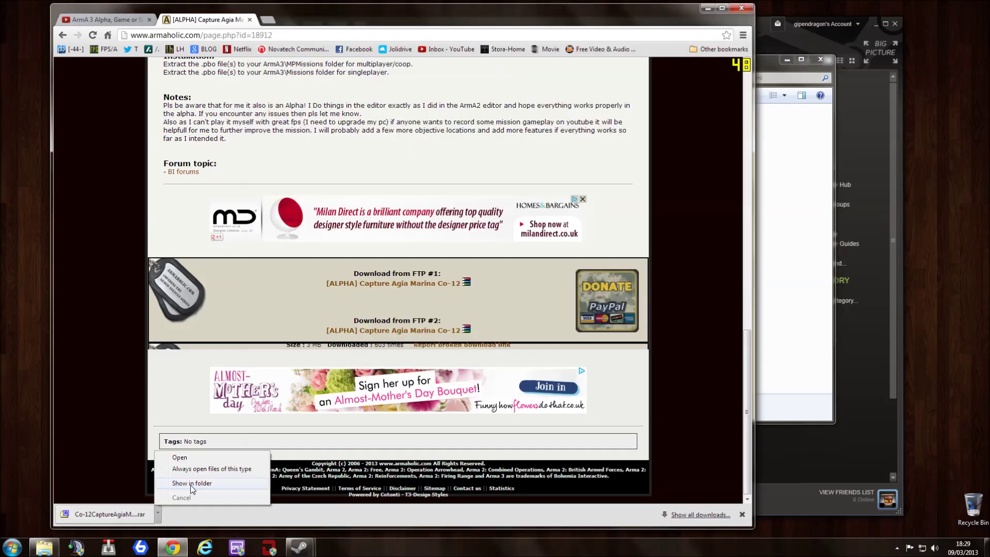
{"action": "left_click", "coordinate": [188, 458]}
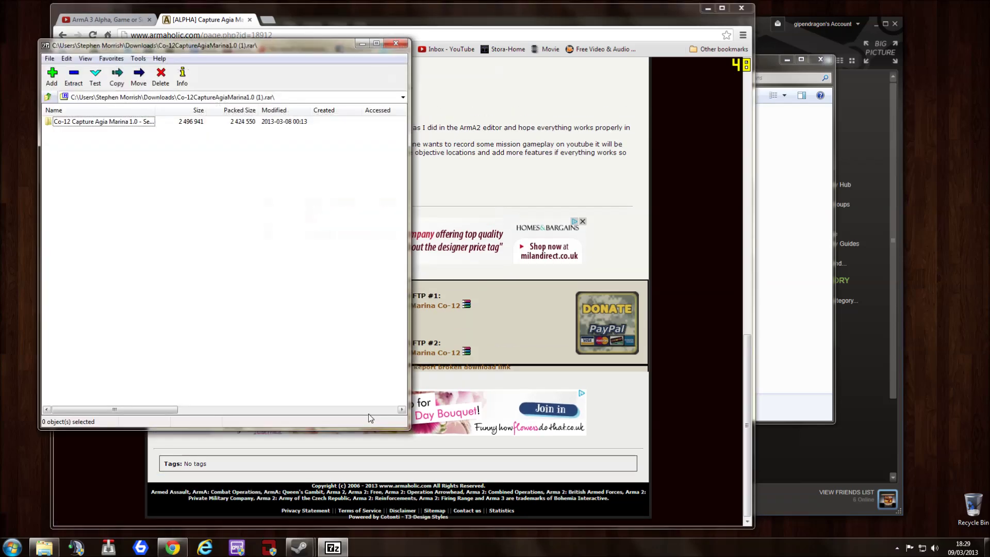
{"action": "left_click", "coordinate": [814, 291]}
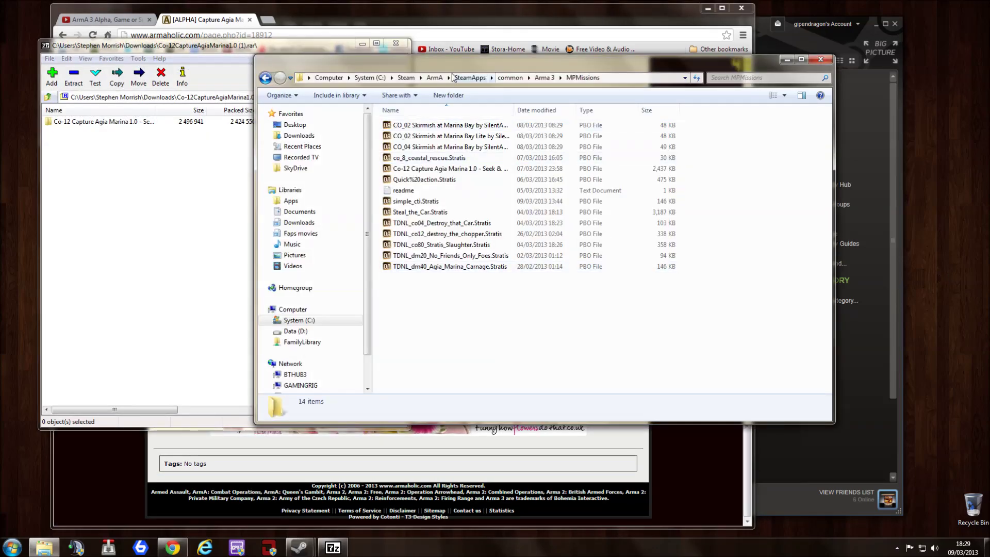
{"action": "left_click_drag", "start_coordinate": [467, 62], "coordinate": [548, 116]}
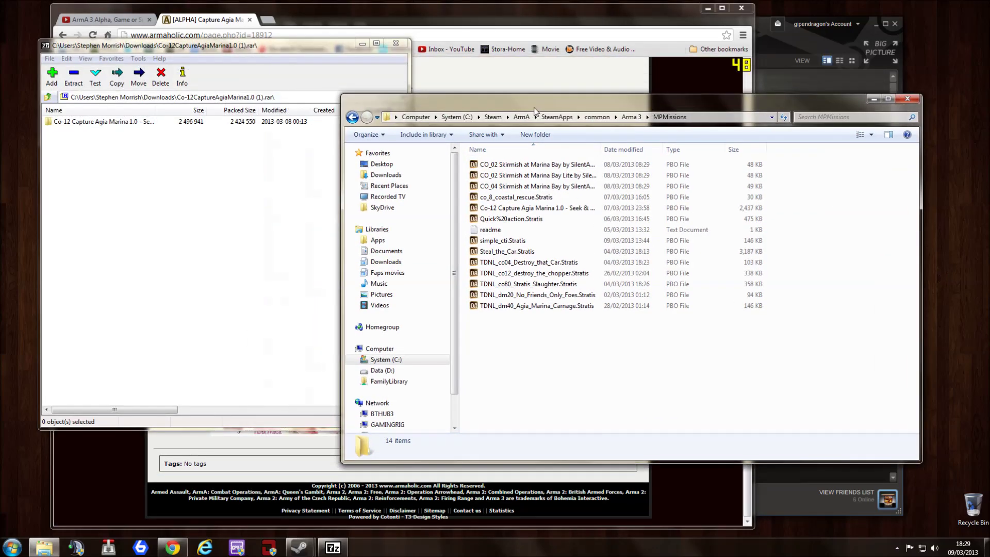
- Copy the Co-12 Capture Agia Marina 1.0 .pbo file from the archive's mission folder into MPMissions, replacing the existing file
{"action": "double_click", "coordinate": [85, 123]}
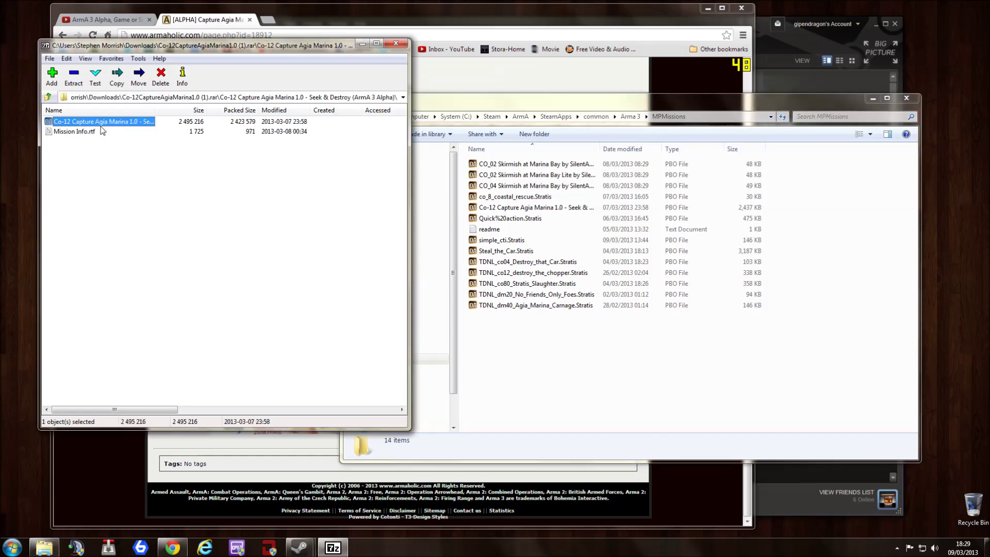
{"action": "left_click_drag", "start_coordinate": [155, 110], "coordinate": [300, 112]}
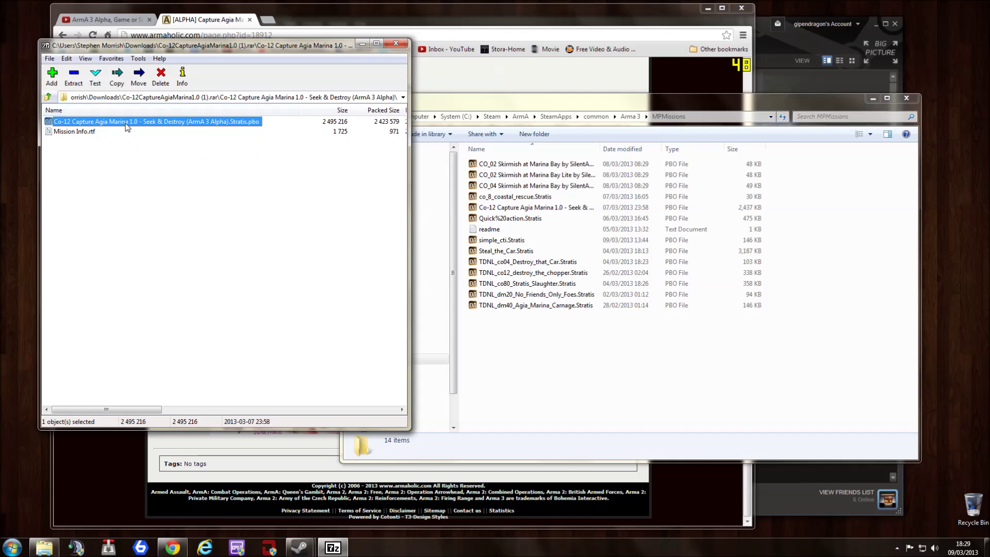
{"action": "left_click_drag", "start_coordinate": [129, 144], "coordinate": [560, 381]}
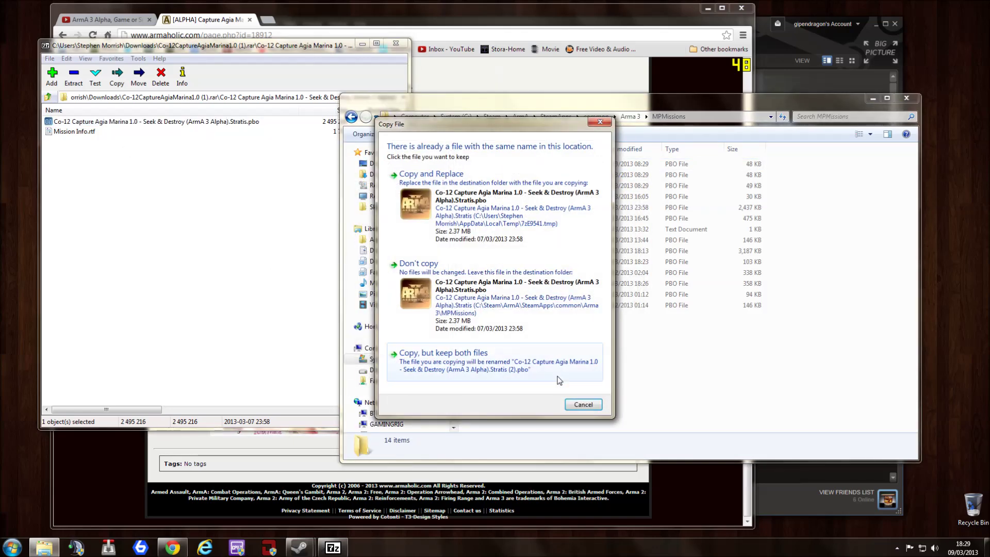
{"action": "left_click", "coordinate": [501, 212]}
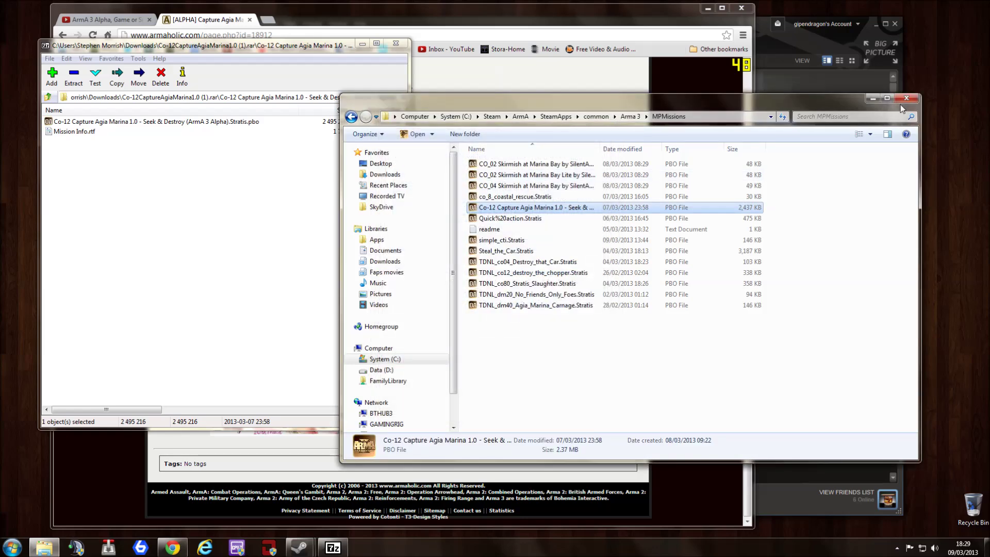
- Close the MPMissions folder, the browser, the mission archive and the Arma 3 Alpha properties dialog
{"action": "left_click", "coordinate": [907, 98]}
{"action": "left_click", "coordinate": [742, 8]}
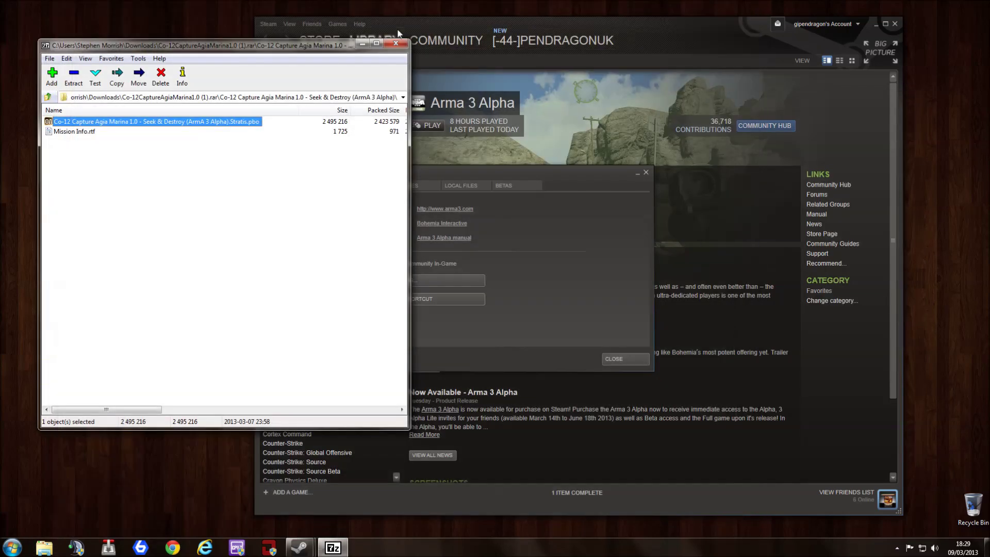
{"action": "left_click", "coordinate": [396, 43]}
{"action": "left_click", "coordinate": [608, 360]}
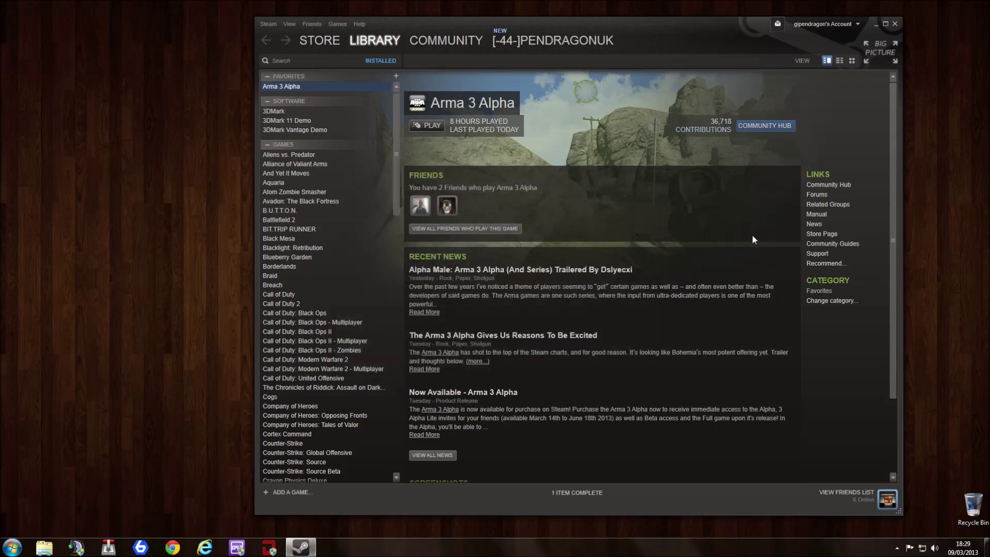
- Update the -nosplash -world=empty cpuCount launch options of Arma 3 Alpha, accept them and close the game's properties
{"action": "right_click", "coordinate": [280, 90]}
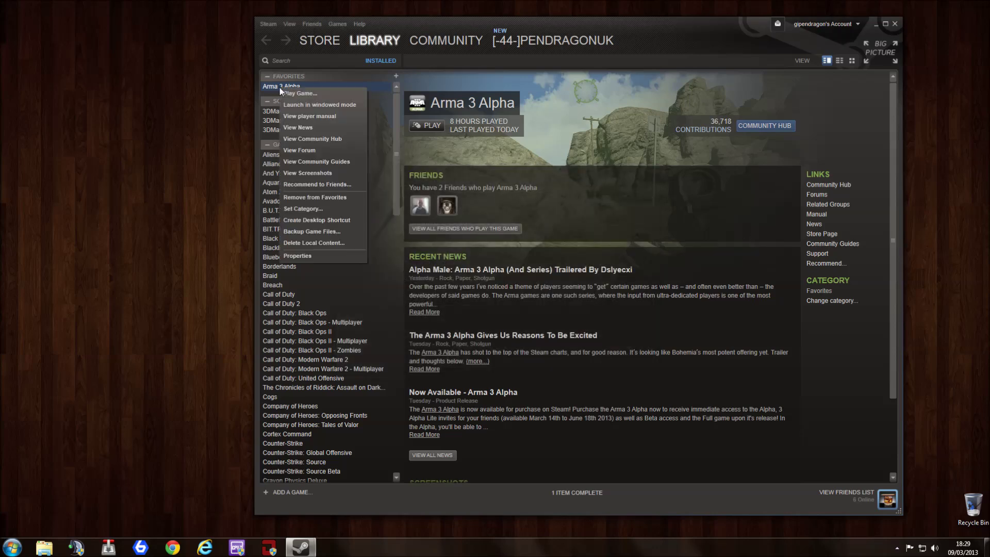
{"action": "left_click", "coordinate": [315, 256]}
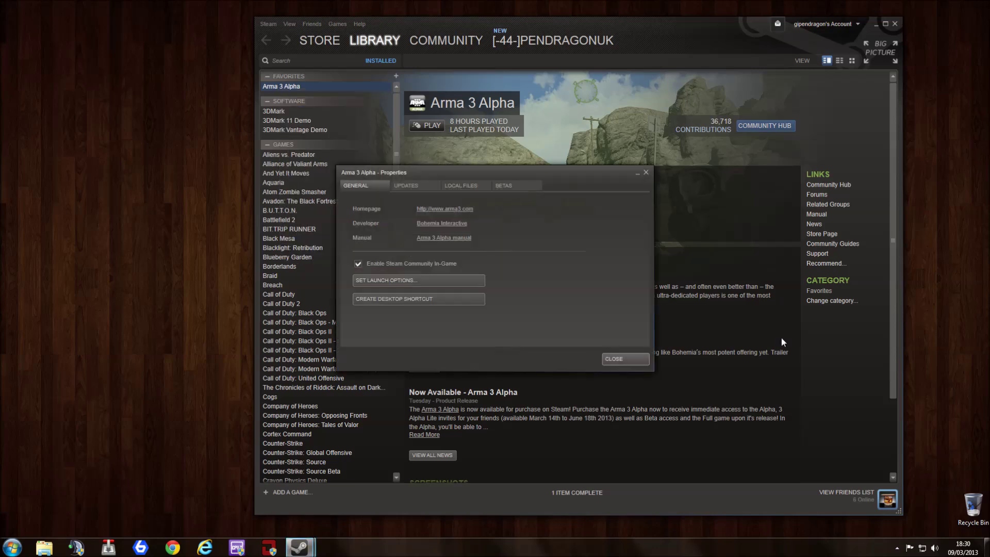
{"action": "left_click", "coordinate": [381, 281]}
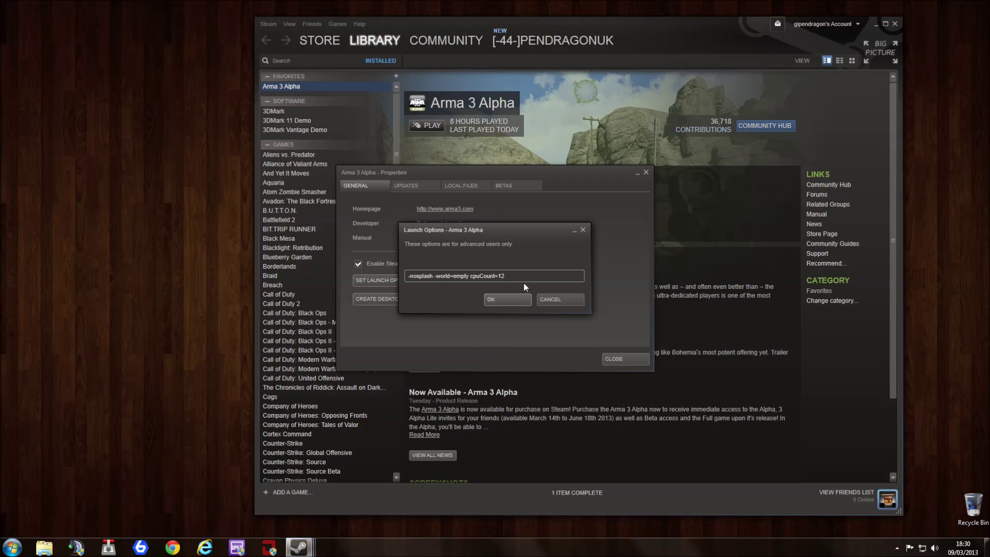
{"action": "key", "text": "ctrl+a"}
{"action": "key", "text": "ctrl+c"}
{"action": "key", "text": "Delete"}
{"action": "key", "text": "ctrl+v"}
{"action": "left_click", "coordinate": [497, 299]}
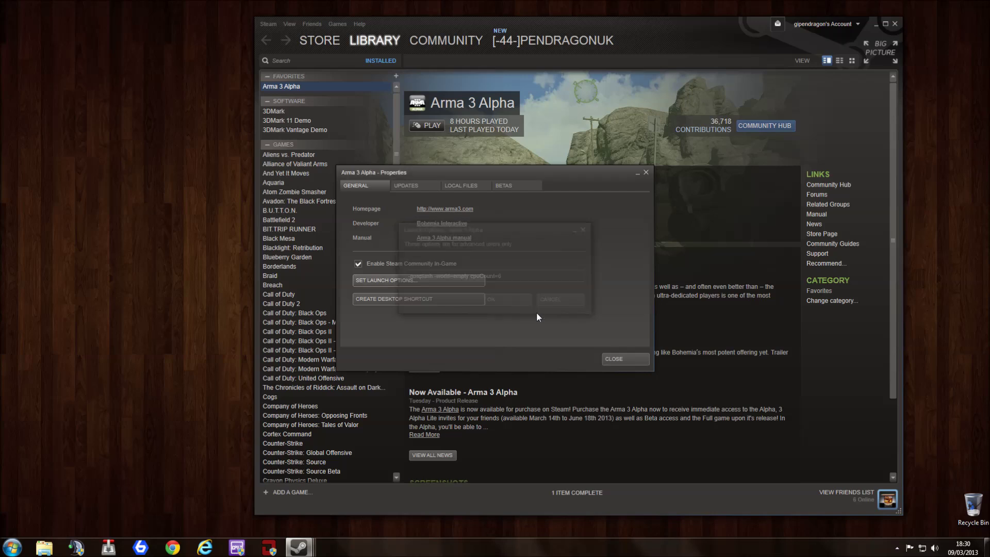
{"action": "left_click", "coordinate": [626, 360]}
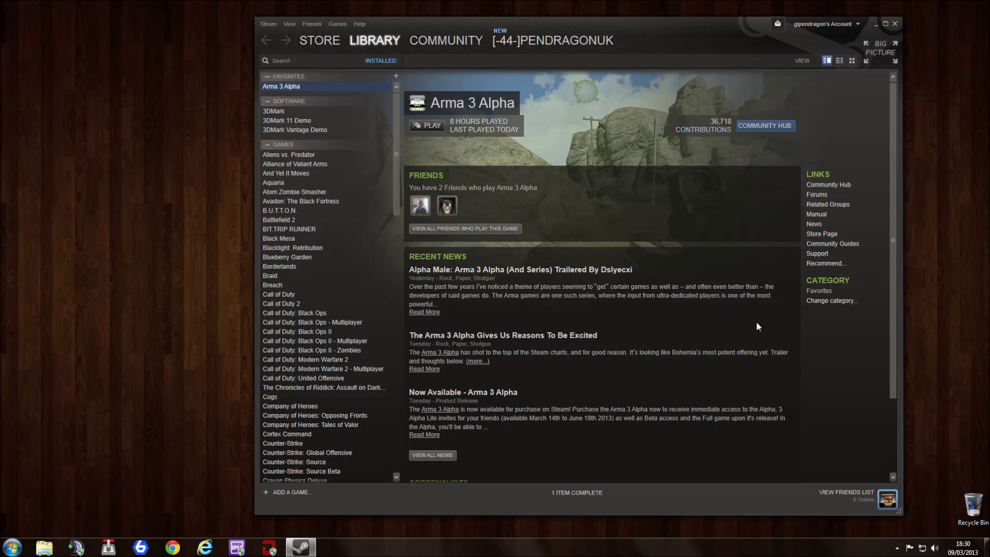
{"action": "left_click", "coordinate": [896, 550]}
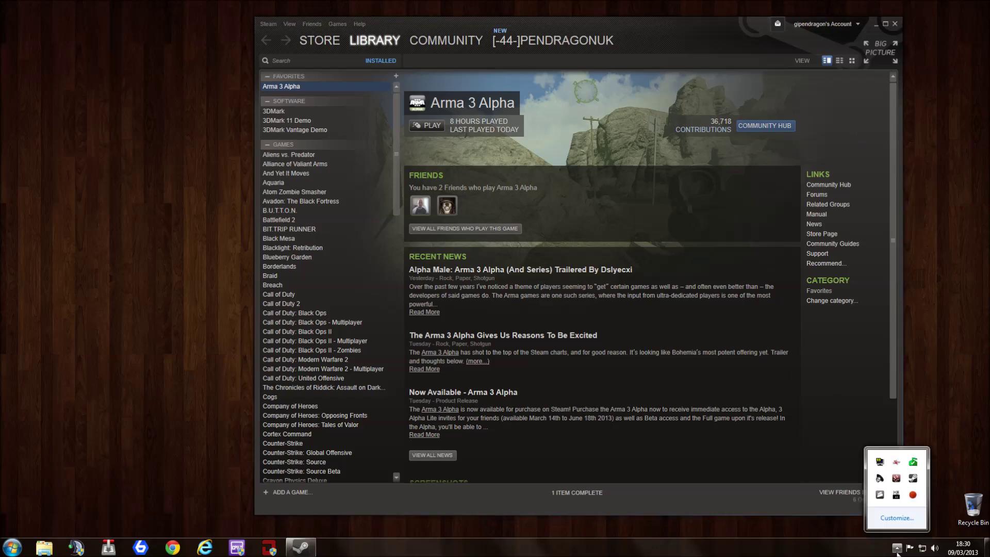
{"action": "right_click", "coordinate": [913, 500]}
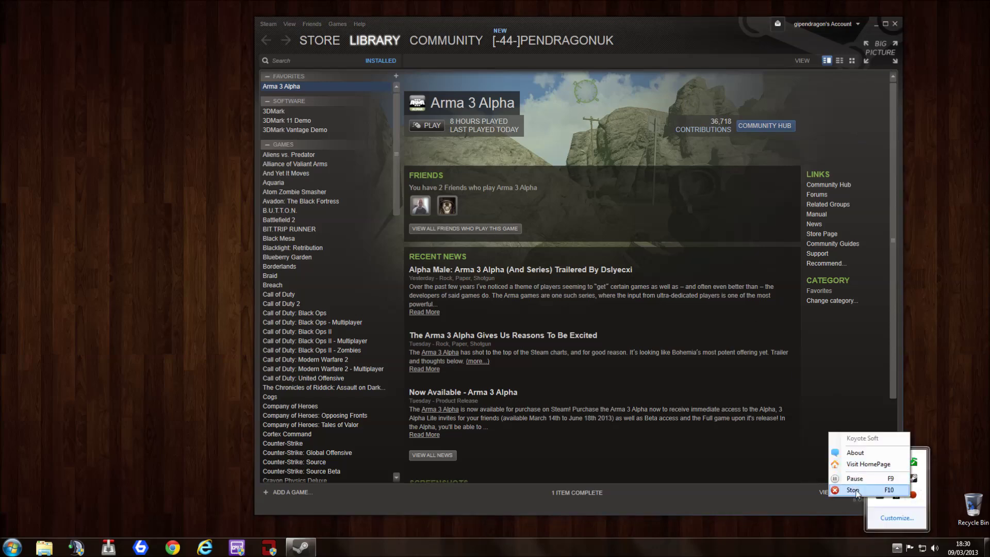
{"action": "left_click", "coordinate": [859, 489]}
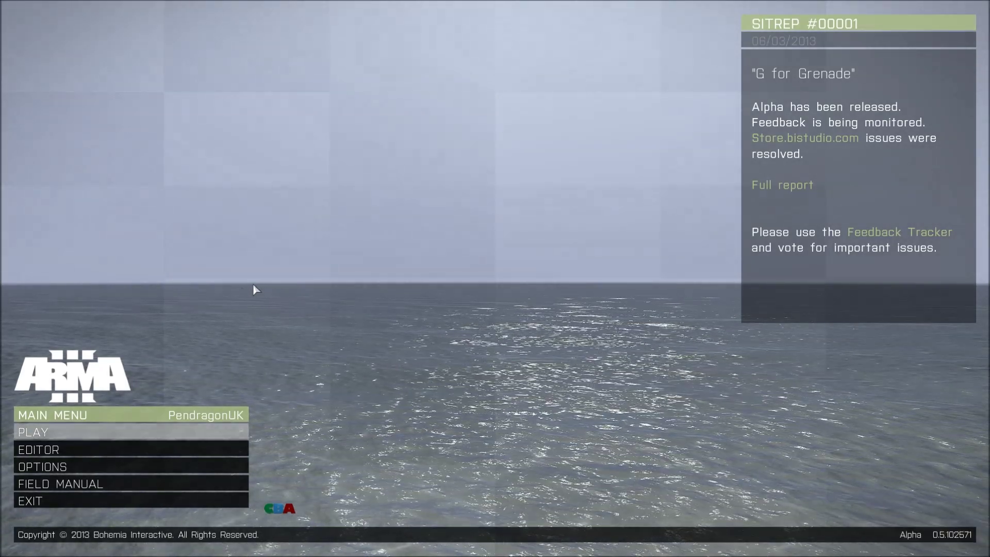
- In Arma 3, open the multiplayer server browser and start hosting a new session
{"action": "left_click", "coordinate": [36, 433]}
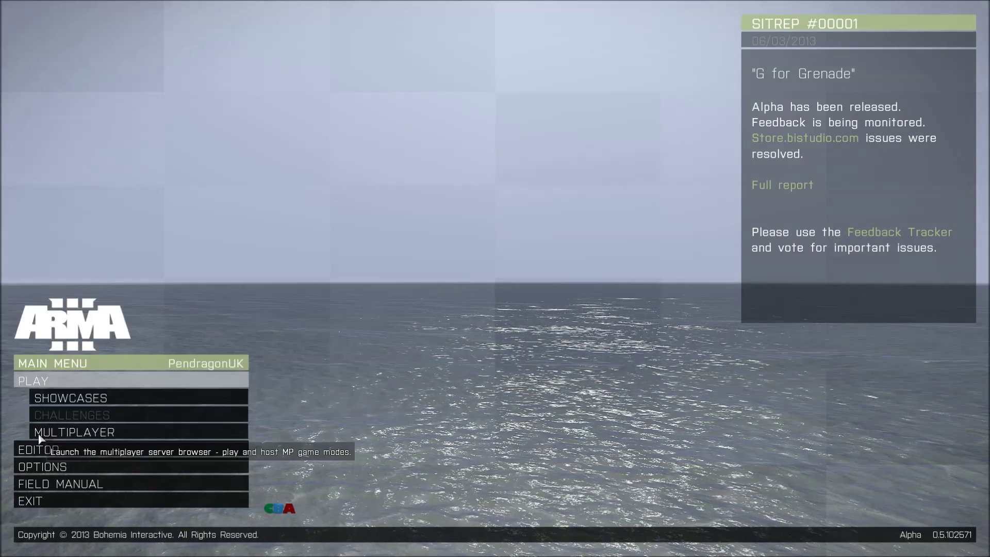
{"action": "left_click", "coordinate": [98, 433]}
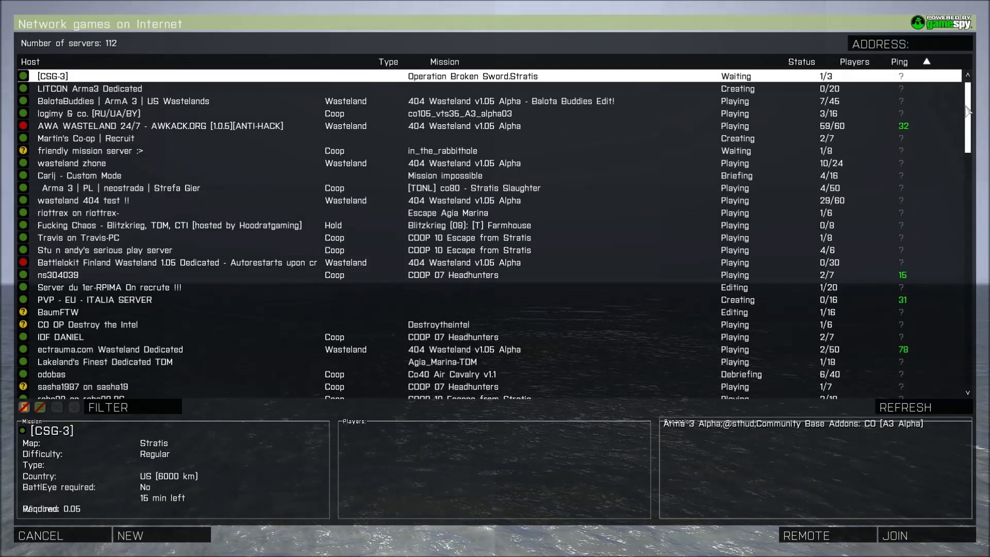
{"action": "left_click_drag", "start_coordinate": [968, 118], "coordinate": [961, 349]}
{"action": "scroll", "coordinate": [960, 349], "scroll_direction": "down", "scroll_amount": 2}
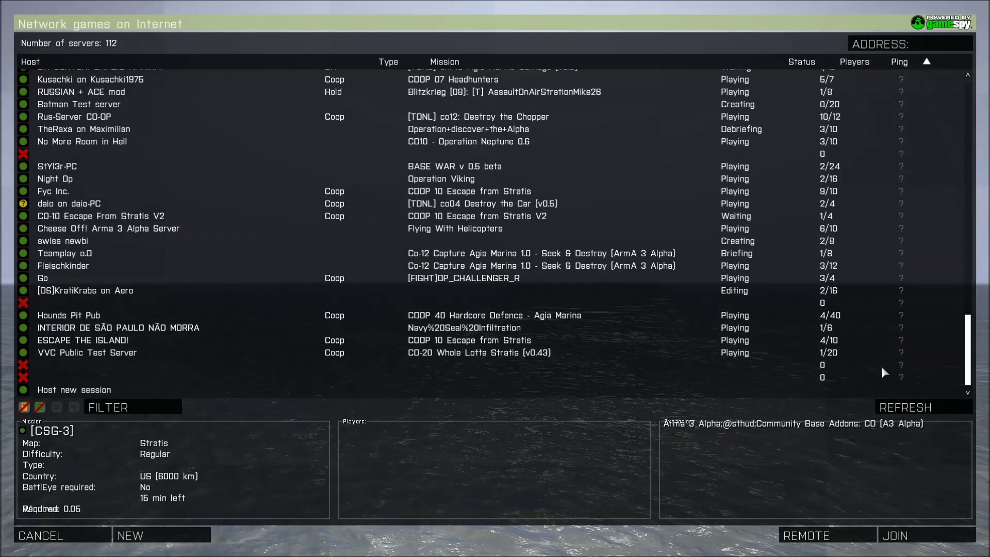
{"action": "double_click", "coordinate": [121, 387]}
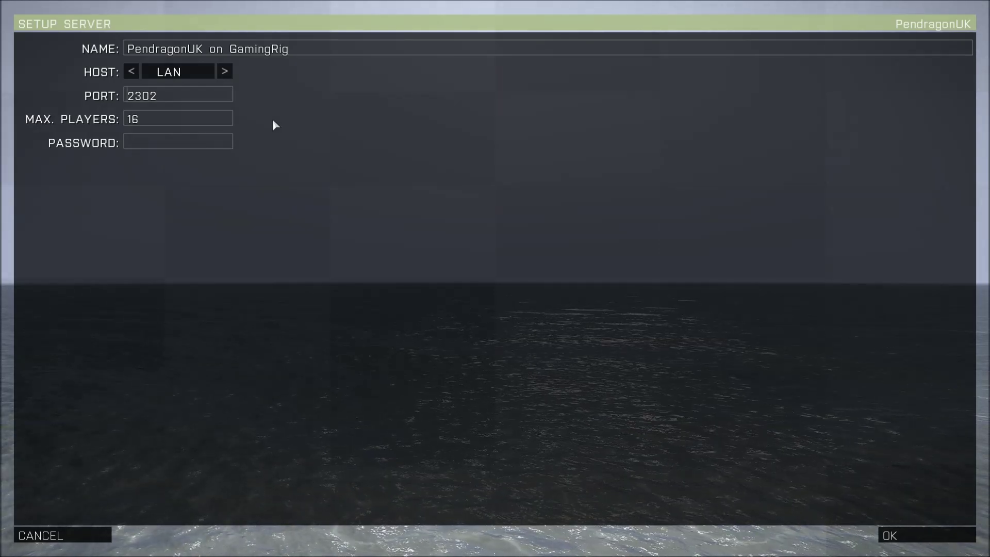
- Try Internet as the server's host type, return it to LAN, and confirm the server setup
{"action": "left_click", "coordinate": [226, 72]}
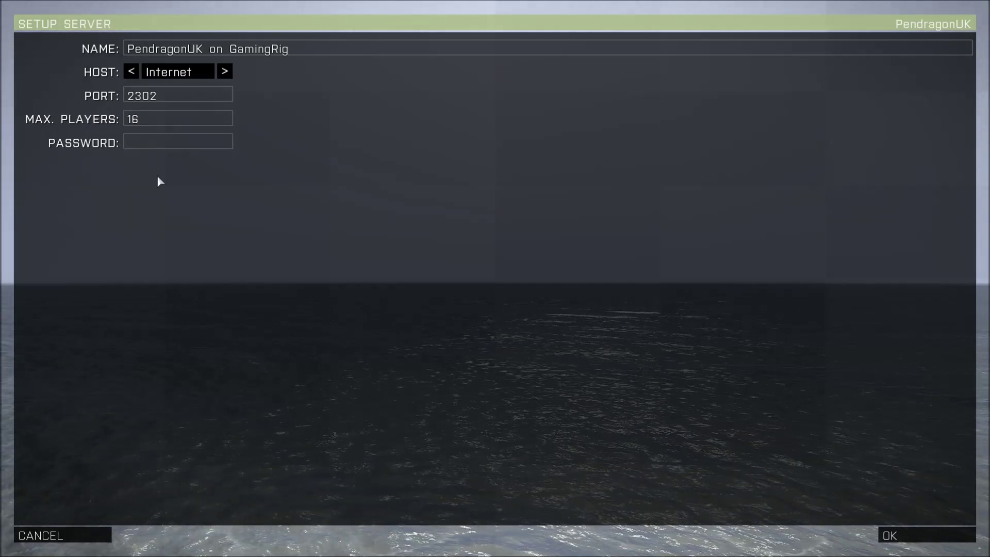
{"action": "left_click", "coordinate": [151, 146]}
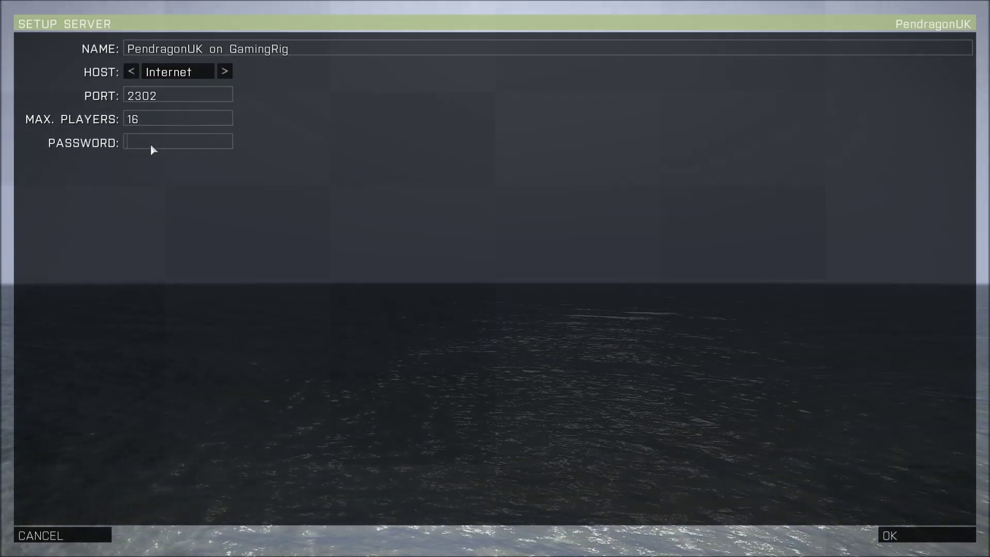
{"action": "left_click", "coordinate": [131, 71]}
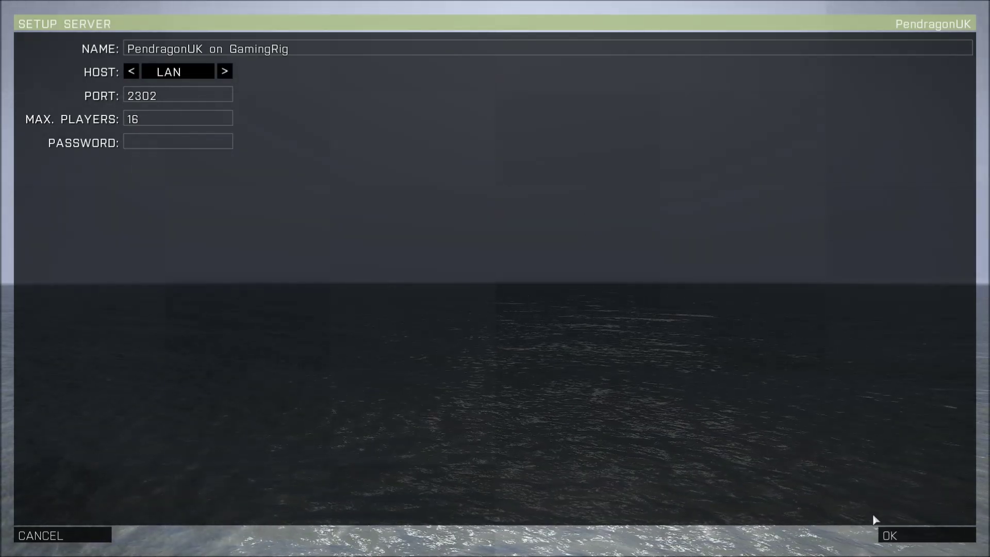
{"action": "left_click", "coordinate": [886, 536]}
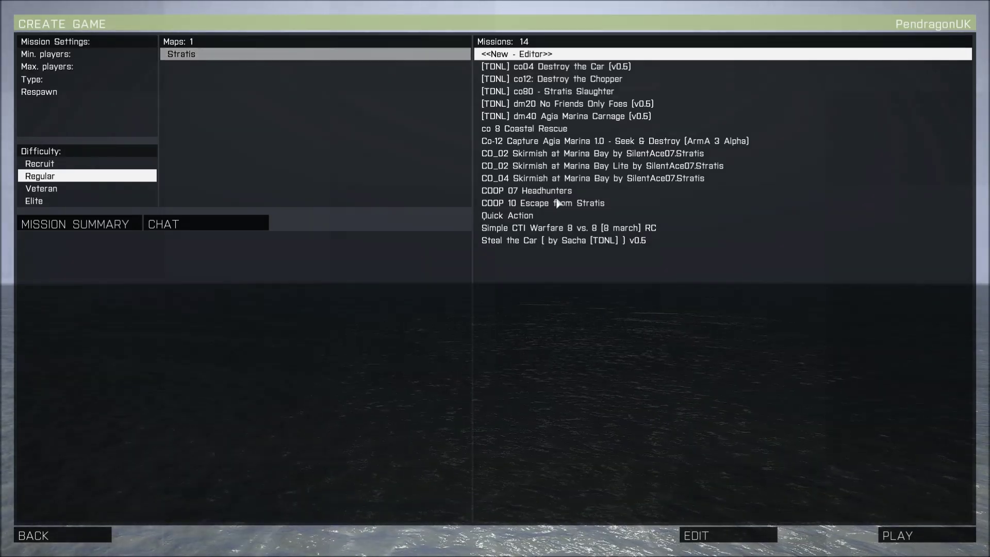
- Choose the Co-12 Capture Agia Marina 1.0 - Seek & Destroy mission and restart it, discarding its saved progress
{"action": "left_click", "coordinate": [568, 145]}
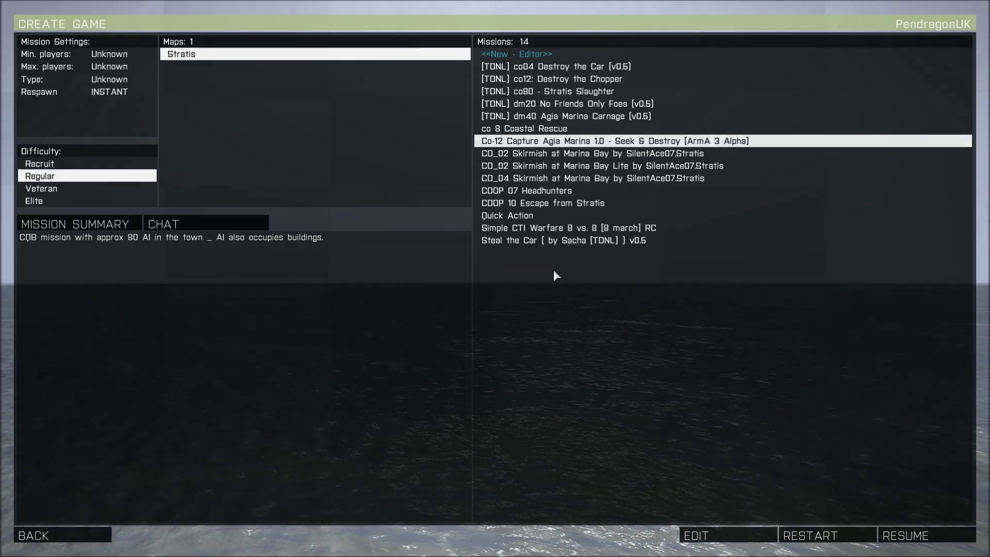
{"action": "left_click", "coordinate": [520, 203]}
{"action": "key", "text": "Up"}
{"action": "key", "text": "Up"}
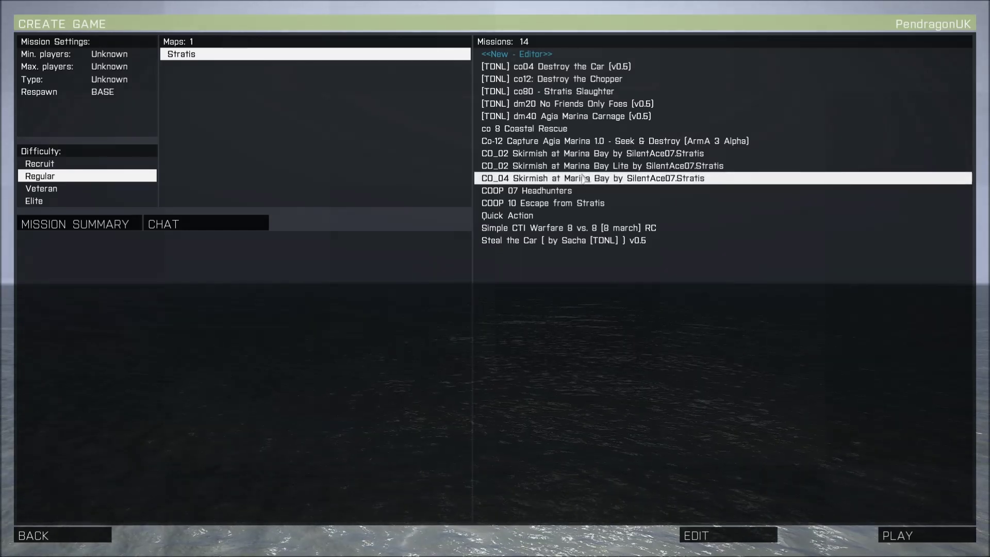
{"action": "key", "text": "Up"}
{"action": "key", "text": "Up"}
{"action": "key", "text": "Up"}
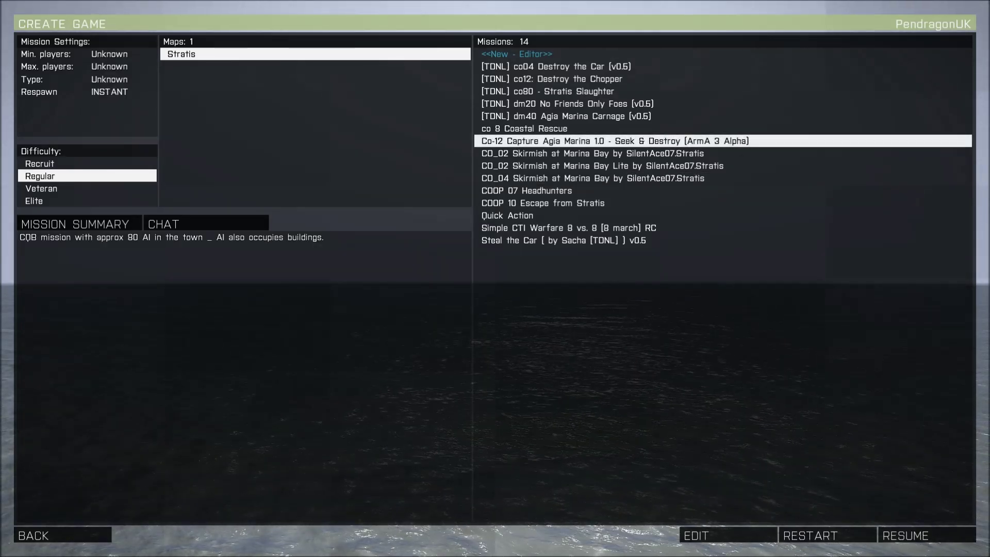
{"action": "left_click", "coordinate": [811, 536]}
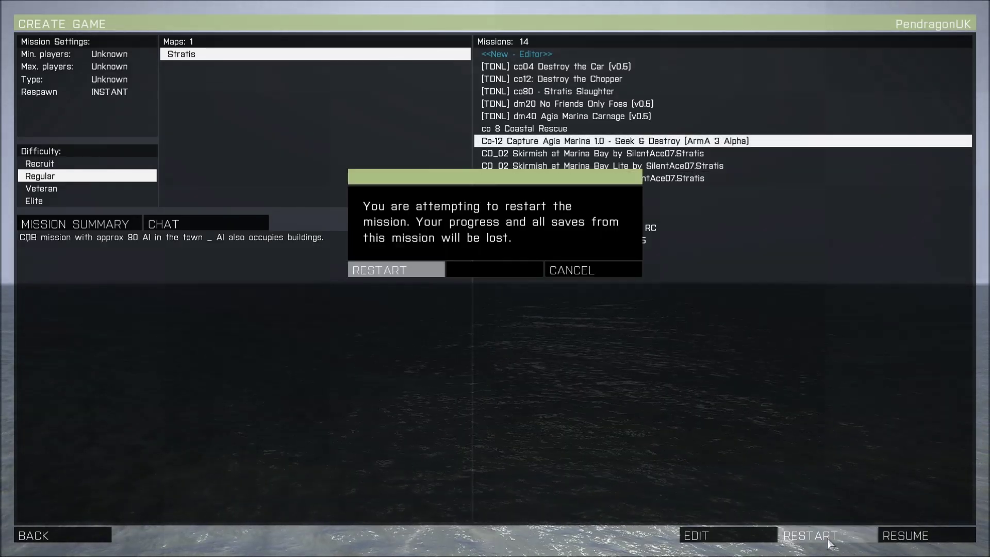
{"action": "left_click", "coordinate": [401, 269]}
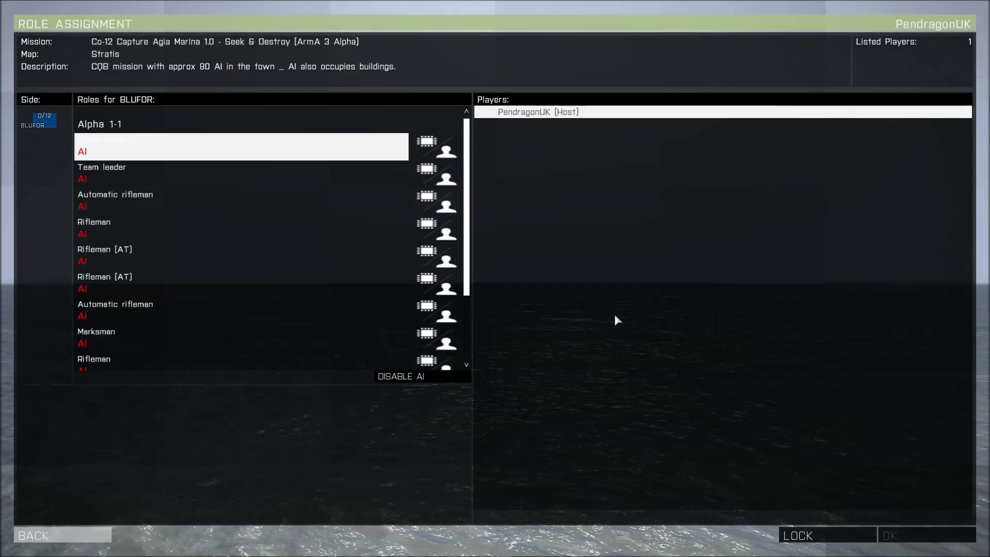
- Take the squad leader role in Alpha 1-1 and launch the mission, continuing past the briefing map
{"action": "left_click", "coordinate": [190, 150]}
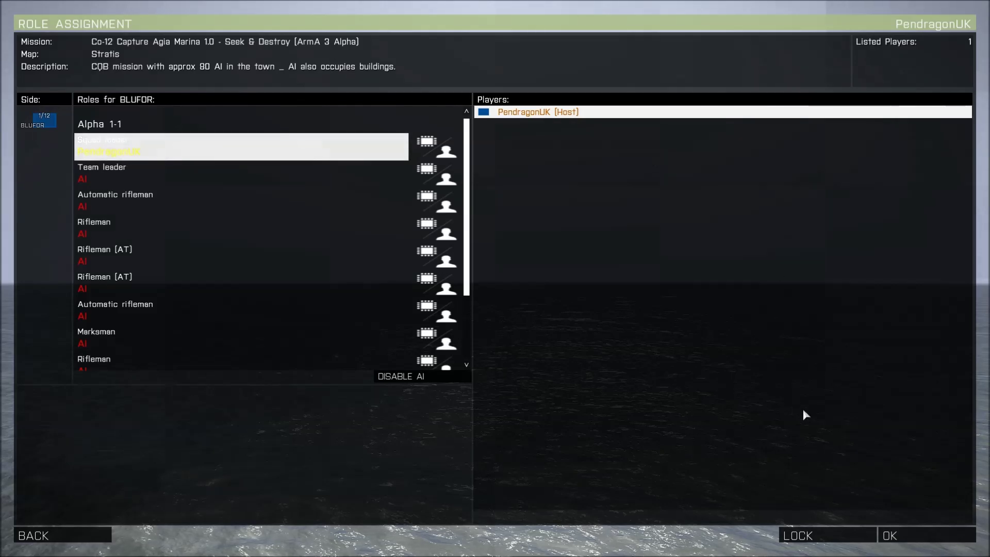
{"action": "left_click", "coordinate": [909, 539]}
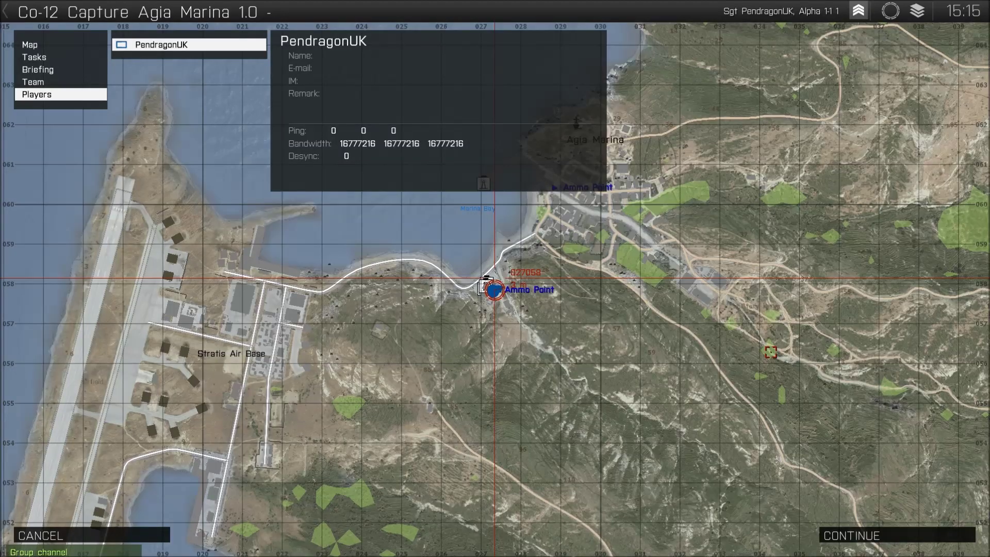
{"action": "left_click", "coordinate": [876, 536]}
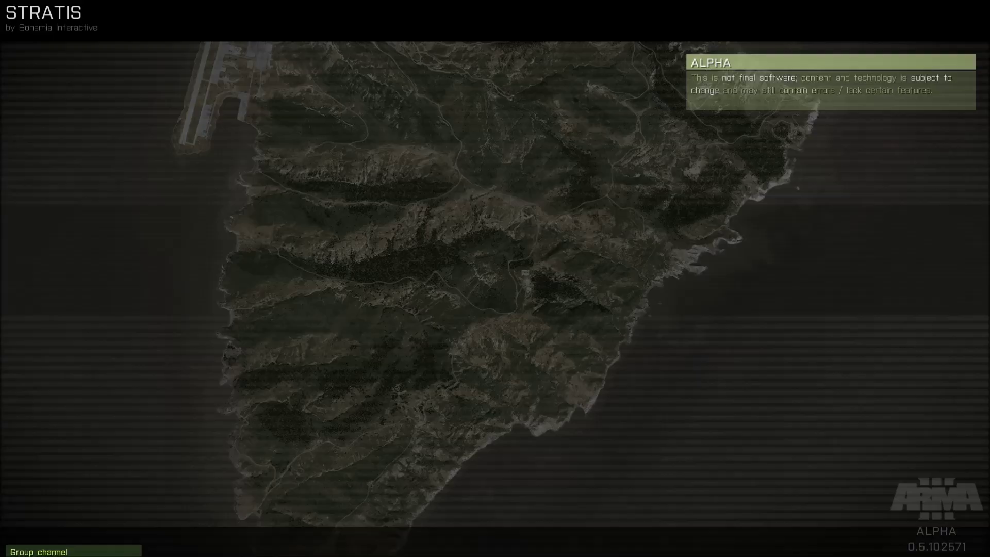
{"action": "left_click", "coordinate": [634, 360]}
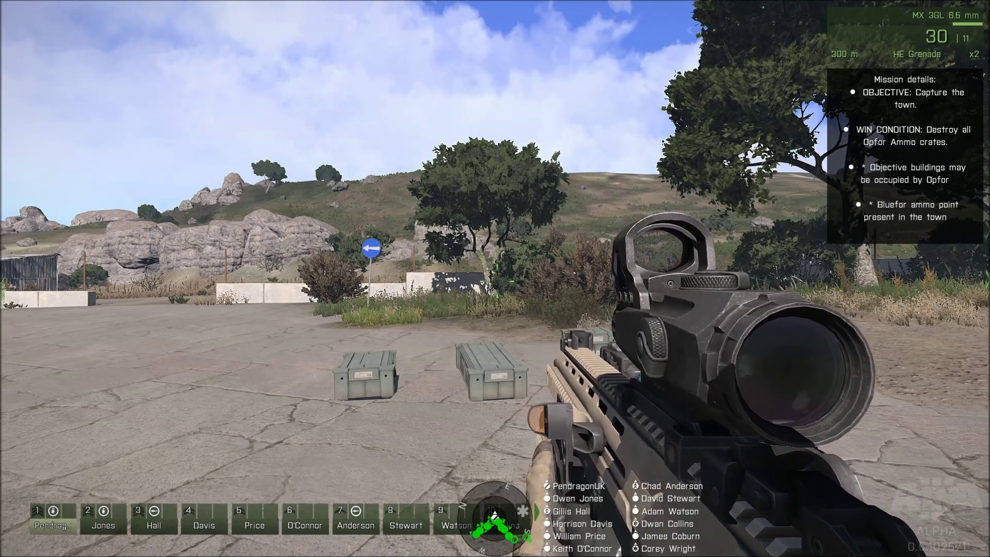
- Suspend the running mission, confirm its cancellation, and leave the debriefing
{"action": "key", "text": "Escape"}
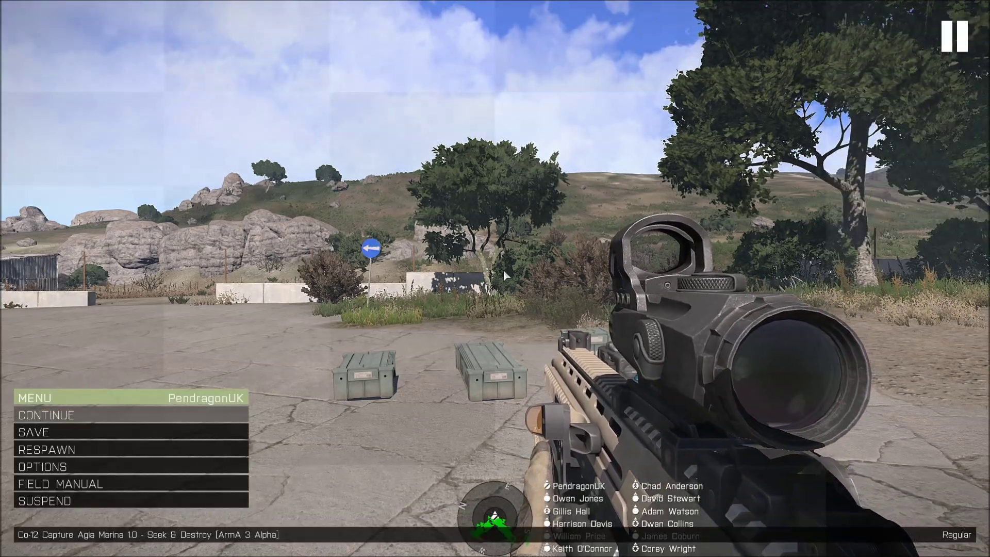
{"action": "left_click", "coordinate": [122, 500]}
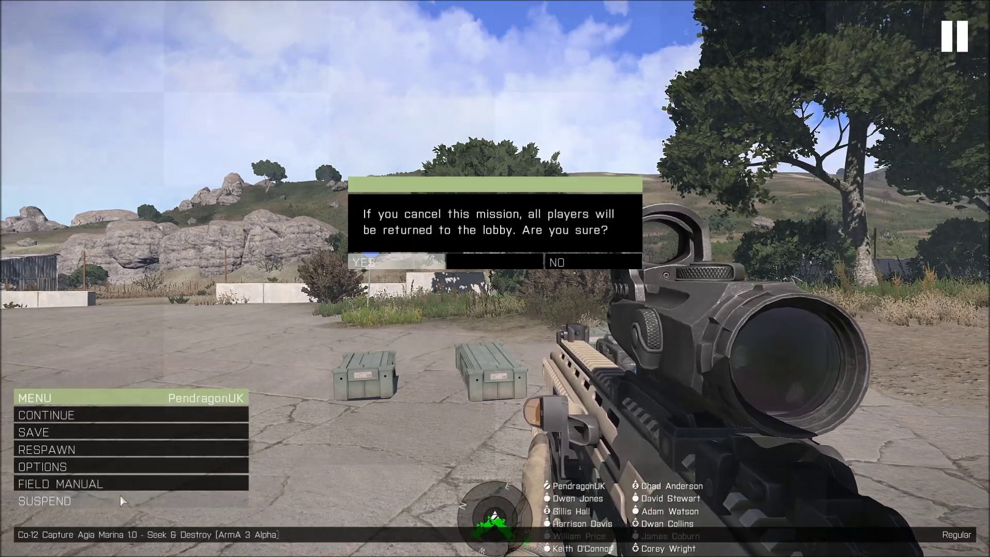
{"action": "left_click", "coordinate": [395, 261]}
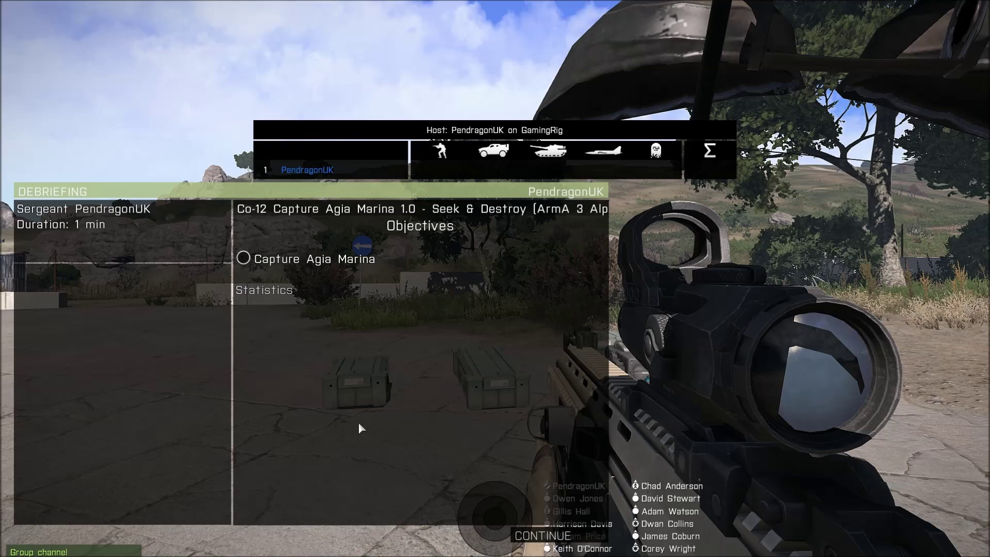
{"action": "left_click", "coordinate": [543, 536]}
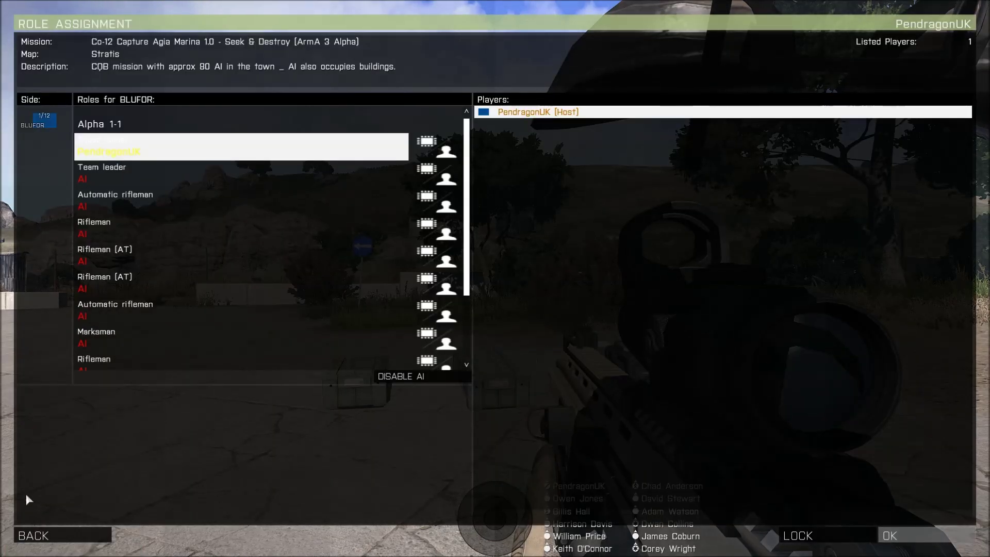
- Back out of role assignment, game creation and the server browser to leave multiplayer
{"action": "left_click", "coordinate": [33, 536]}
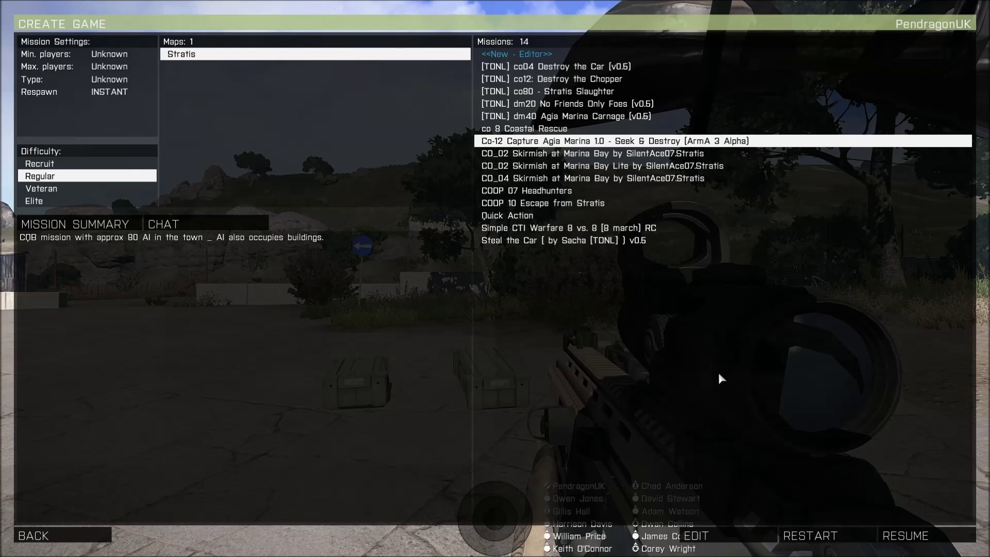
{"action": "left_click", "coordinate": [63, 534]}
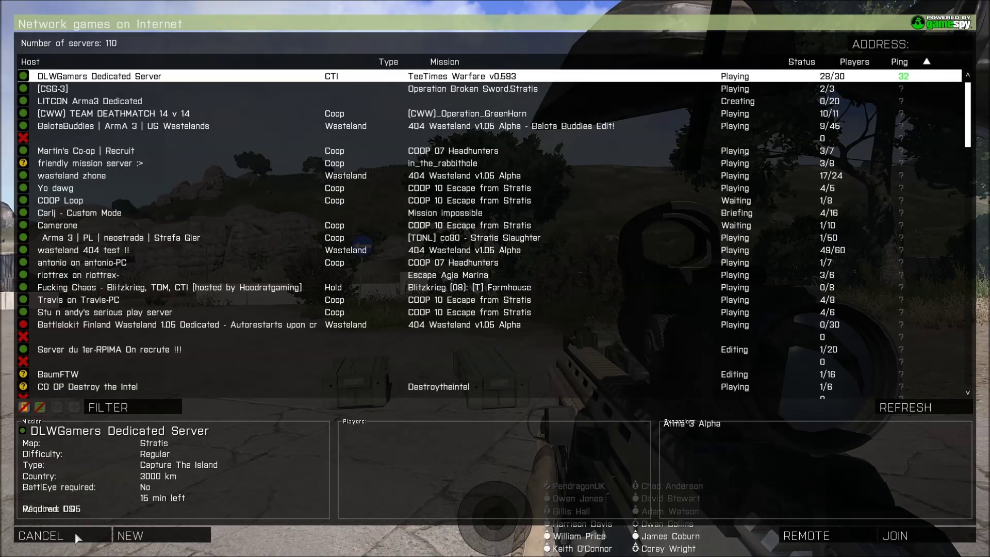
{"action": "left_click", "coordinate": [74, 533]}
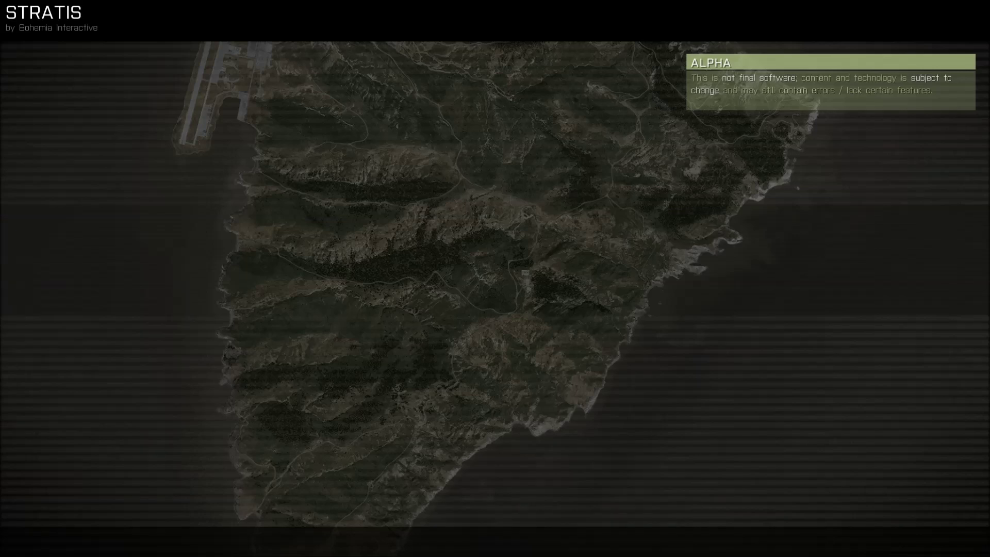